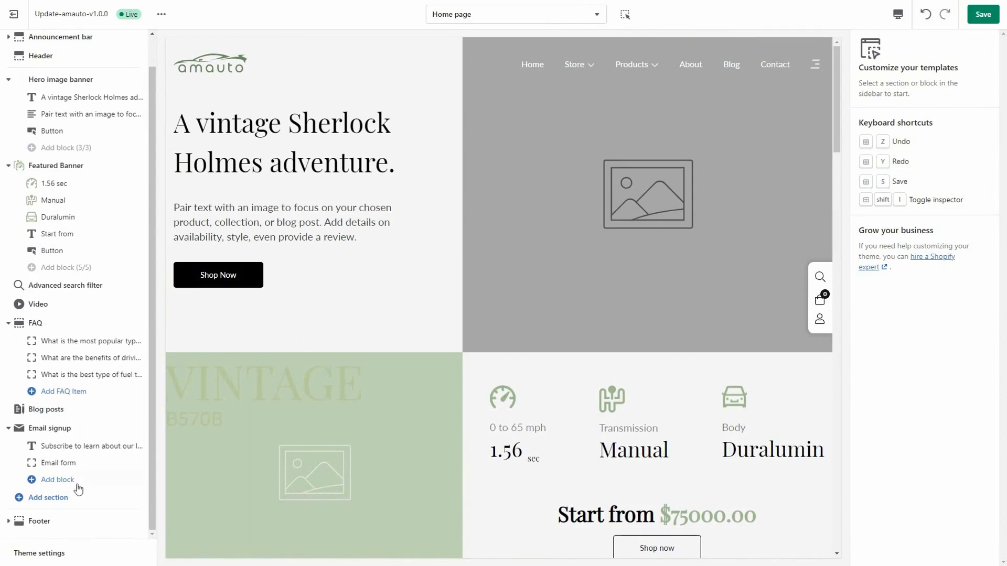
Step: Add a Featured collection section to the home page template
click(71, 499)
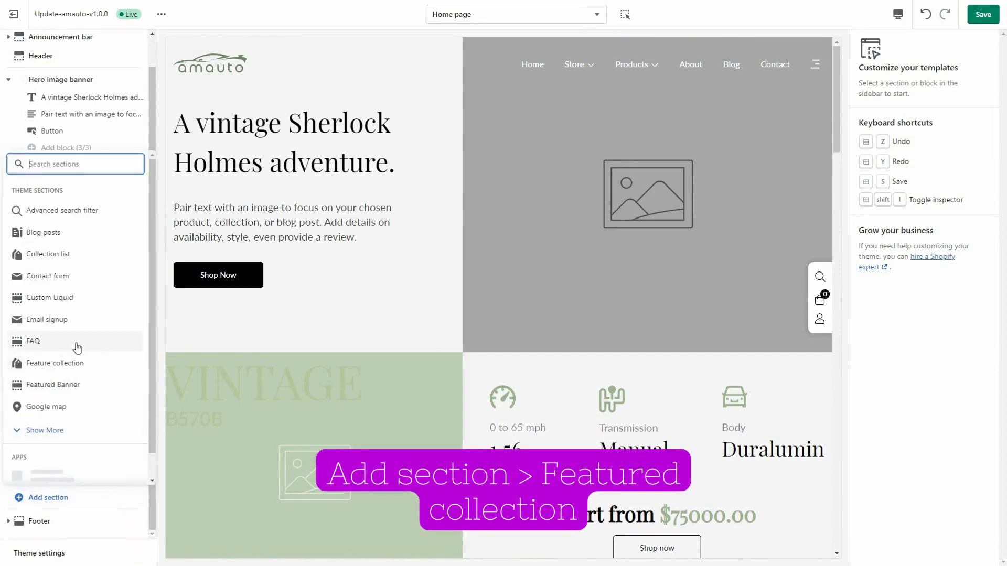
text(fea)
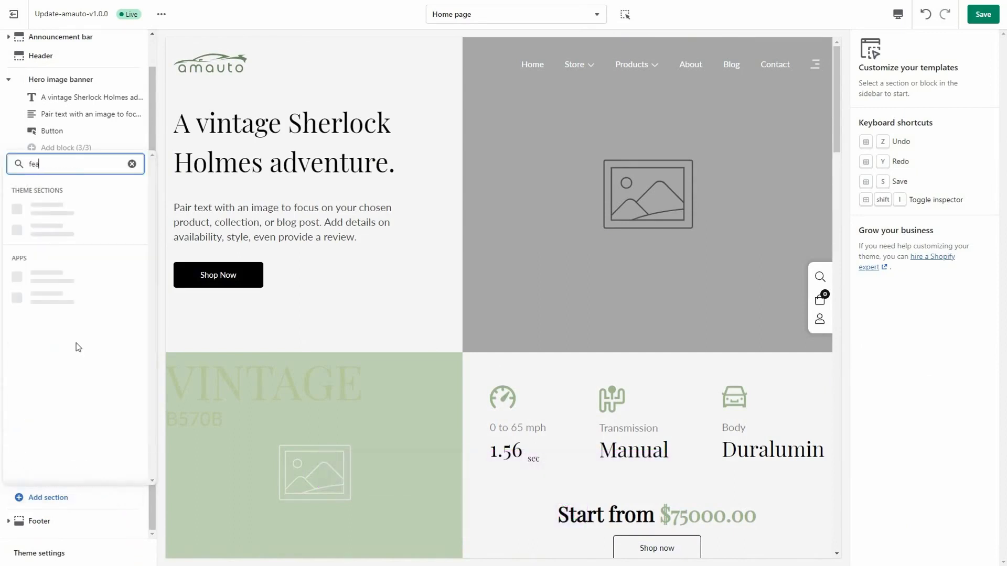
text(tured collection)
click(74, 210)
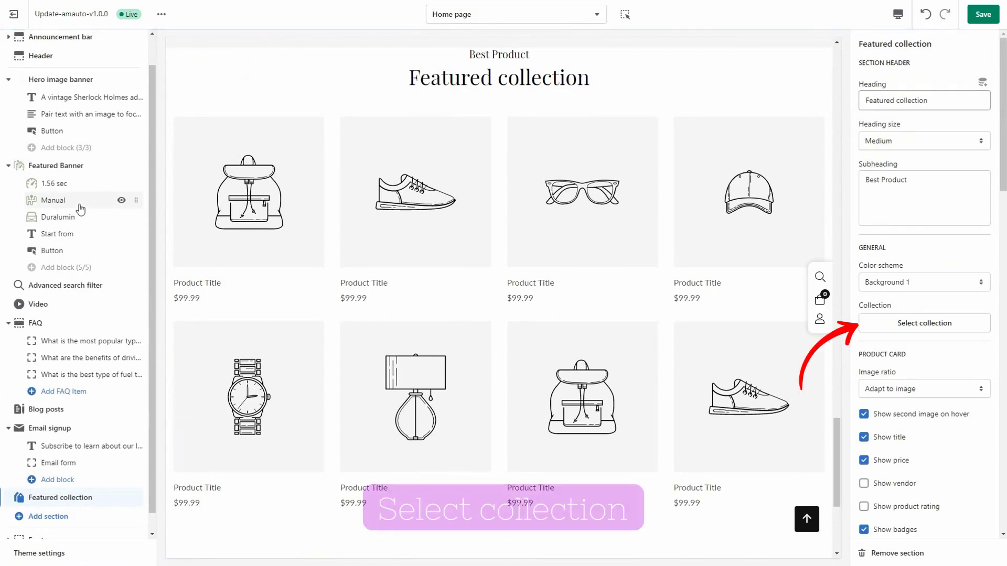
Step: Assign the Car Explore collection to the Featured collection section
click(921, 323)
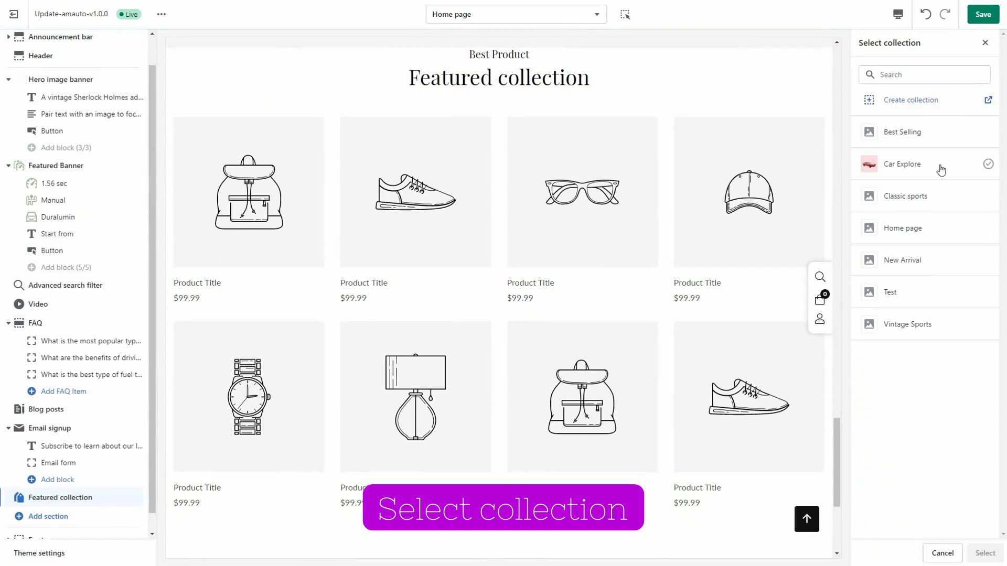
click(942, 169)
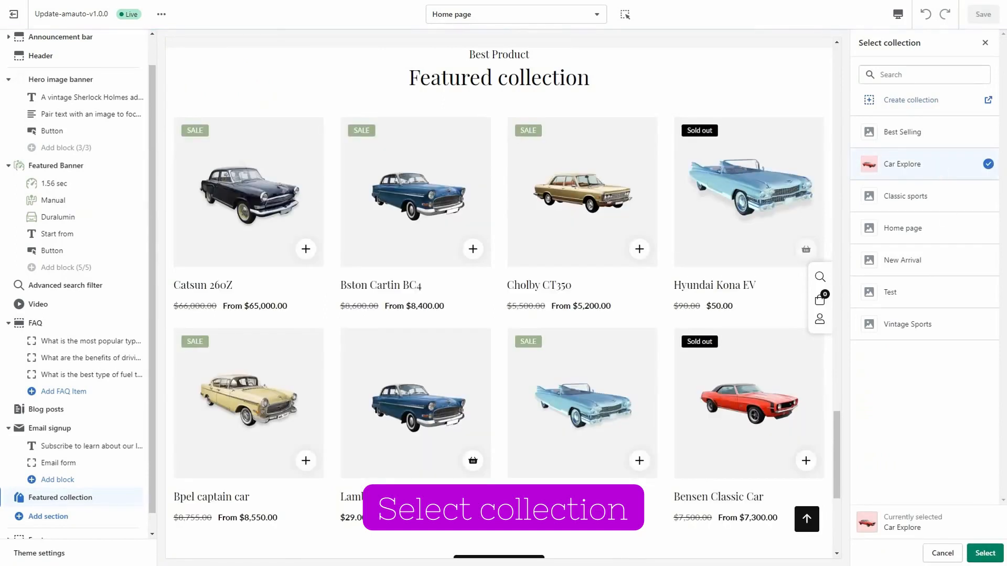
click(993, 554)
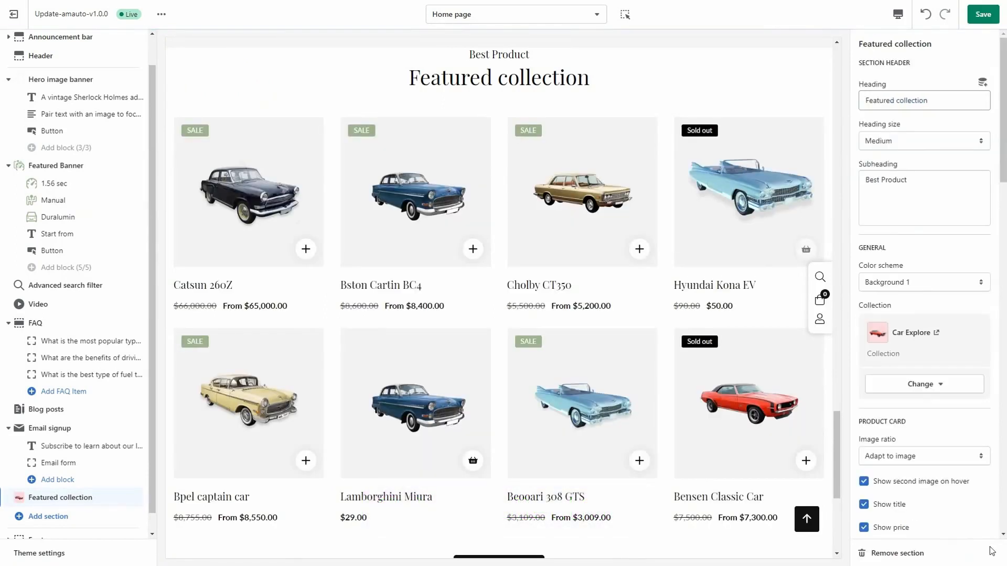
Step: Try the Portrait, Square and Landscape image ratios for the product cards, and return to Adapt to image
scroll(930, 408, down, 2)
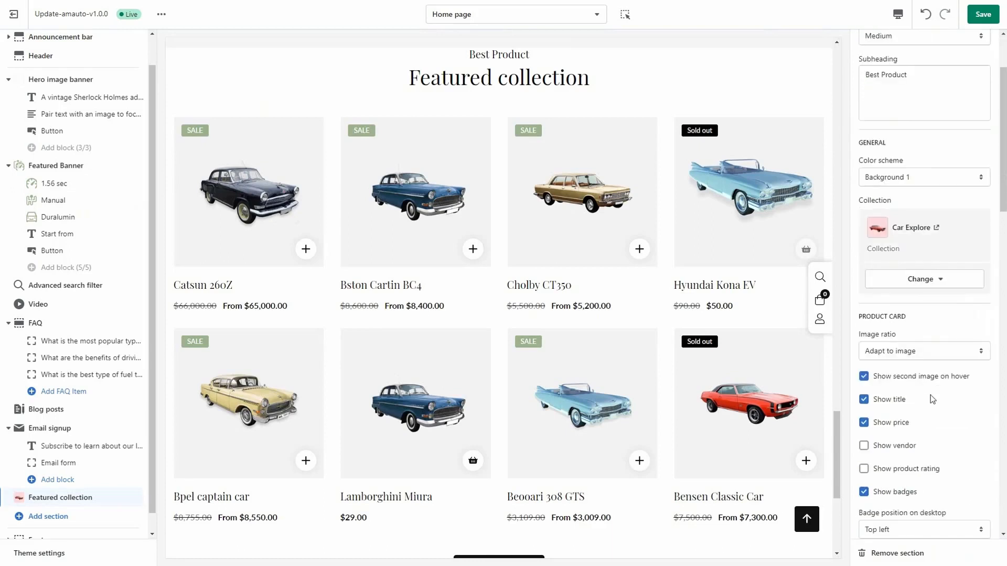
click(928, 351)
click(910, 375)
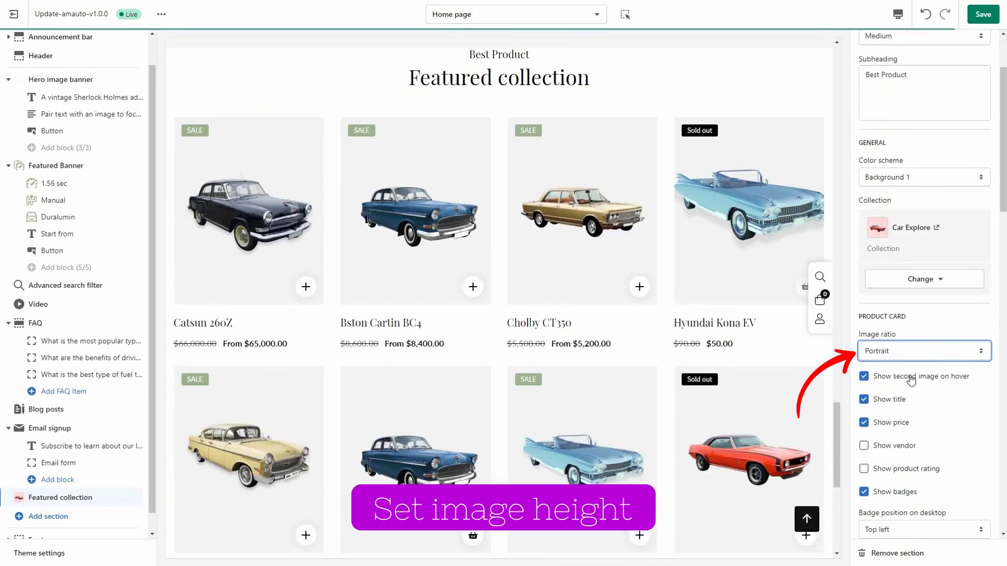
click(912, 351)
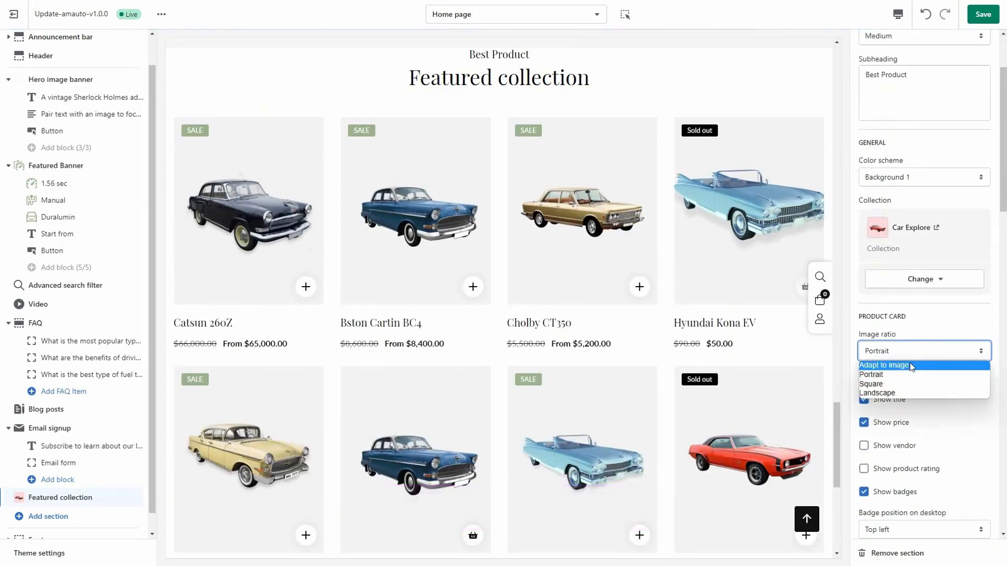
click(898, 388)
click(907, 351)
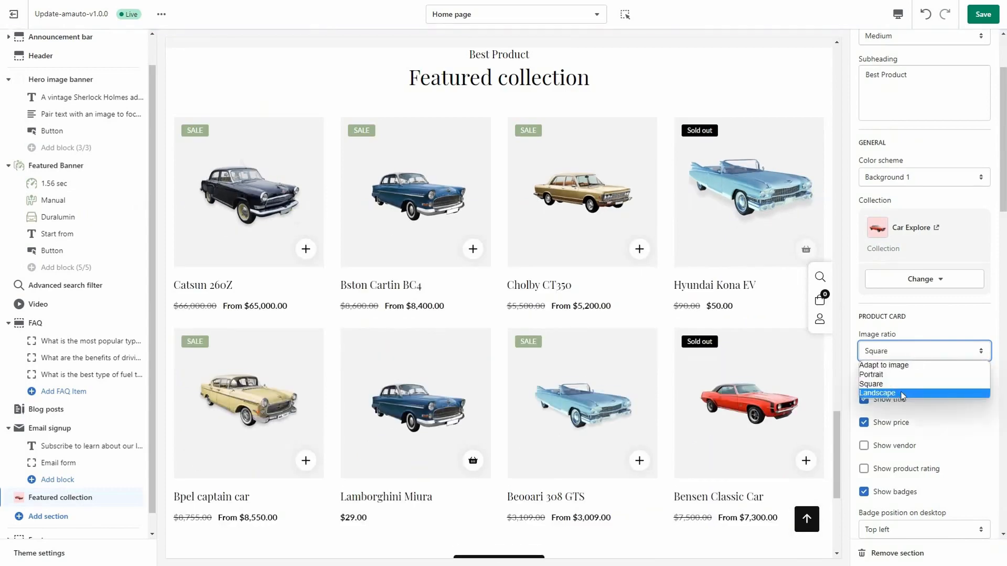
click(905, 398)
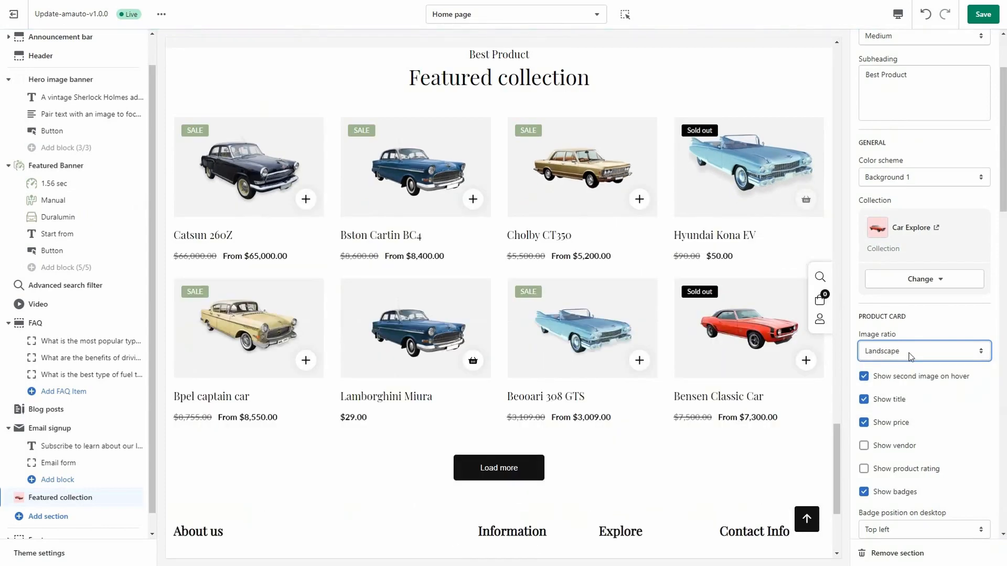
click(911, 357)
click(895, 367)
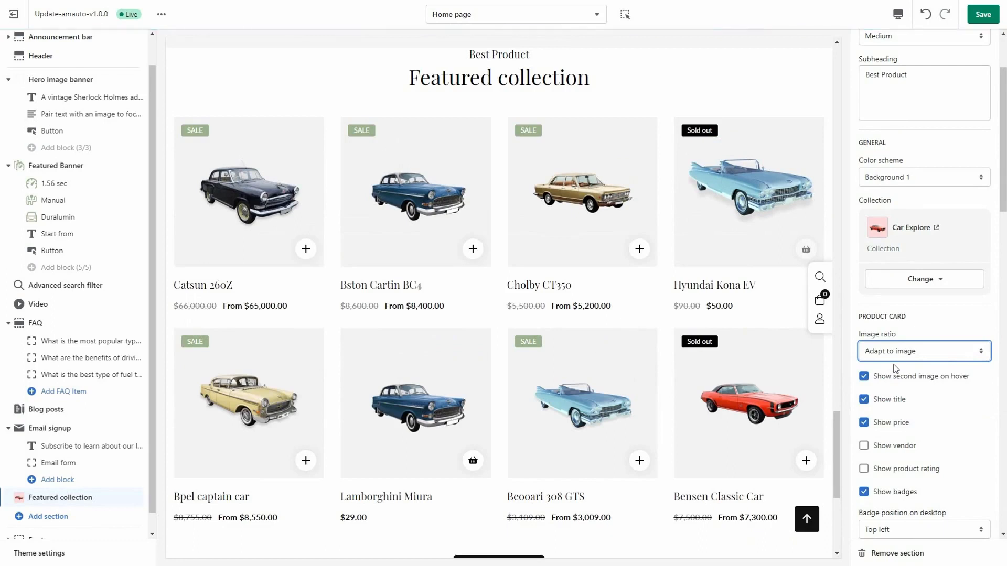
Step: Turn off showing the second image on hover for the product cards
scroll(898, 373, down, 1)
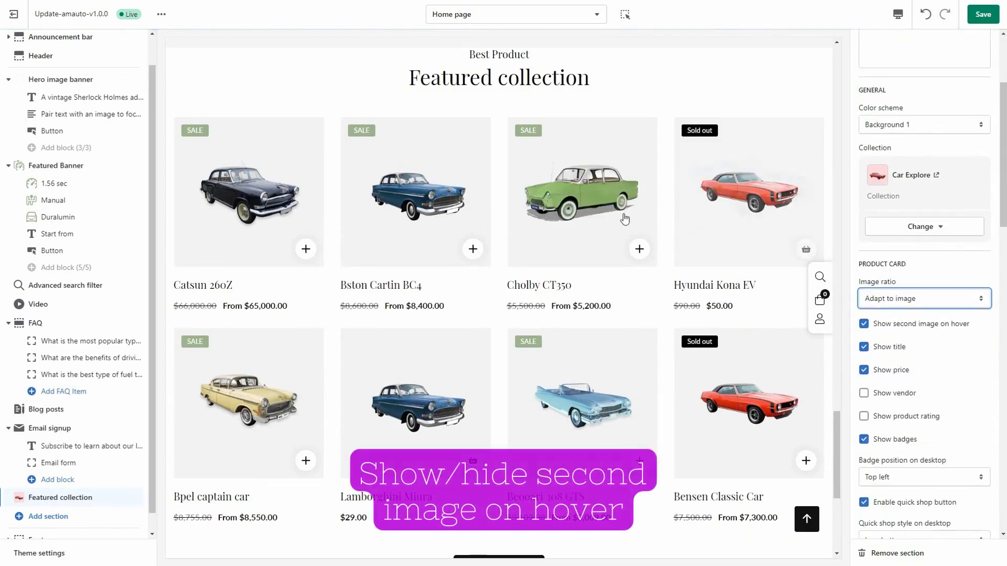
click(894, 326)
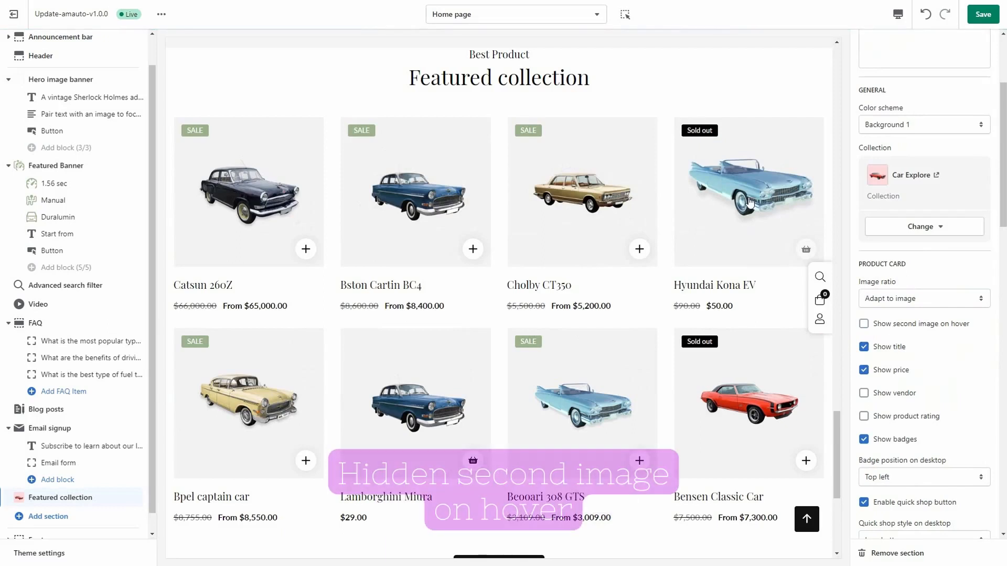
Step: Hide and restore the title, price and badges on the product cards, and enable the vendor display
click(896, 353)
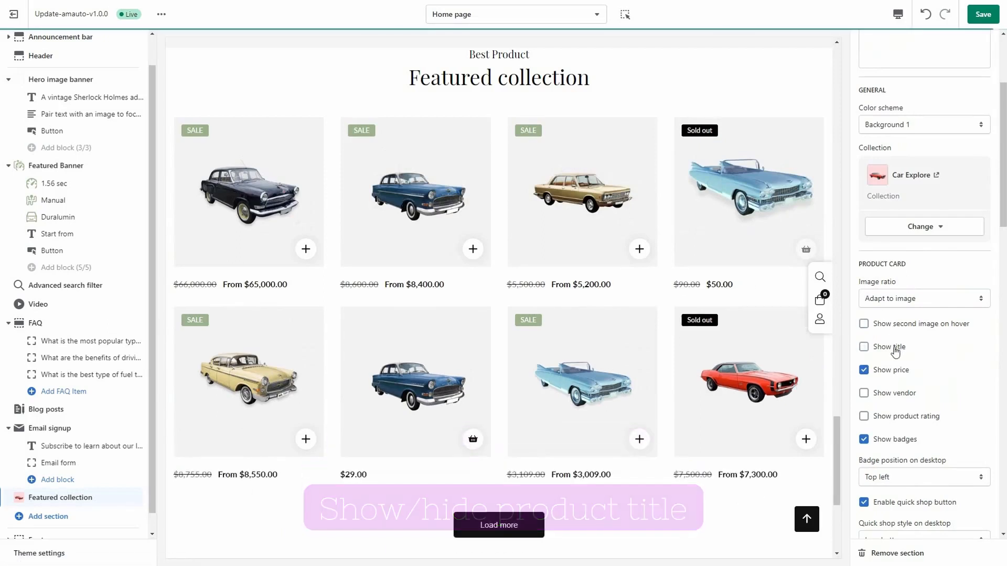
click(895, 350)
click(885, 372)
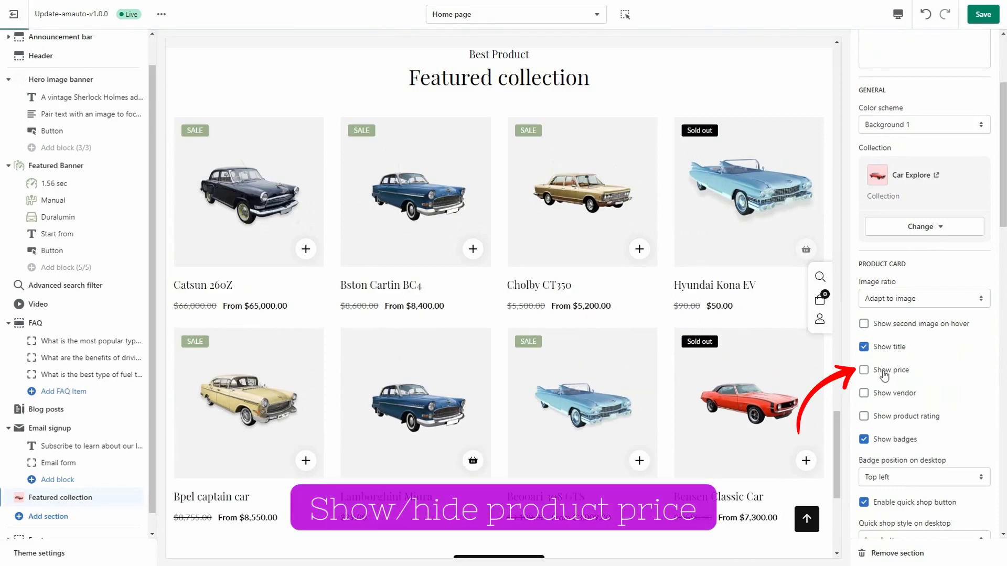
click(885, 373)
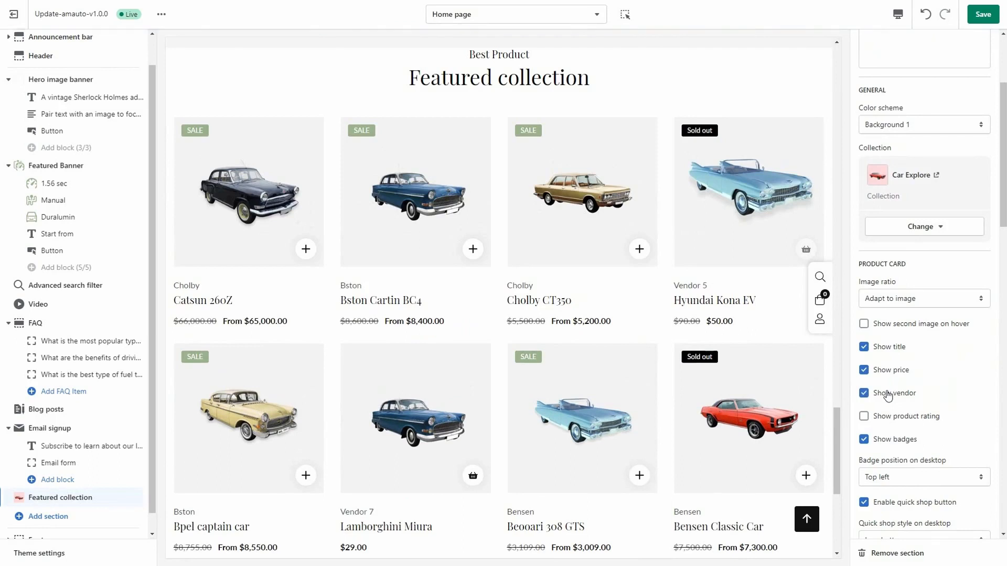
scroll(887, 394, down, 1)
click(888, 389)
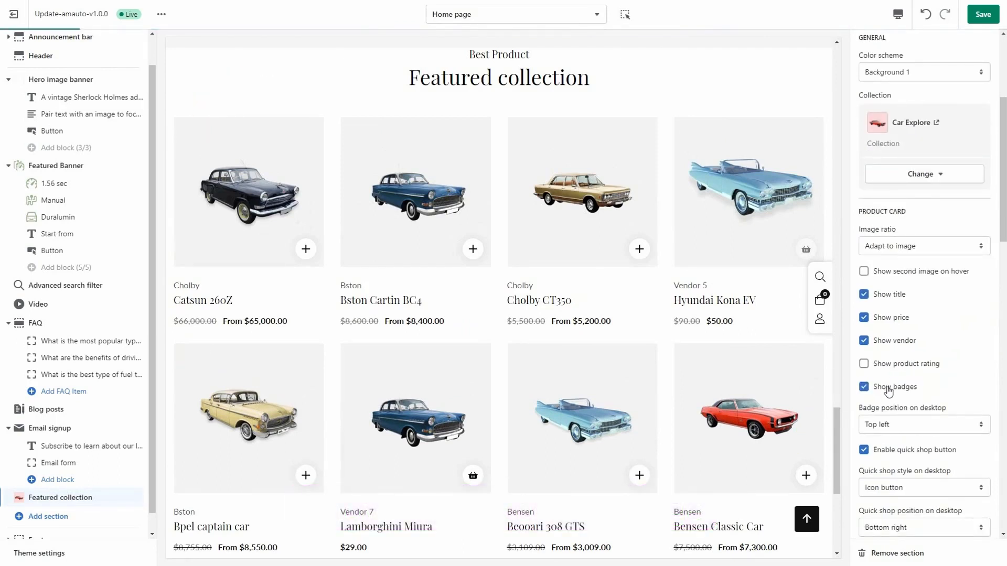
Step: Try the Top right badge position on desktop, and return it to Top left
scroll(889, 388, down, 2)
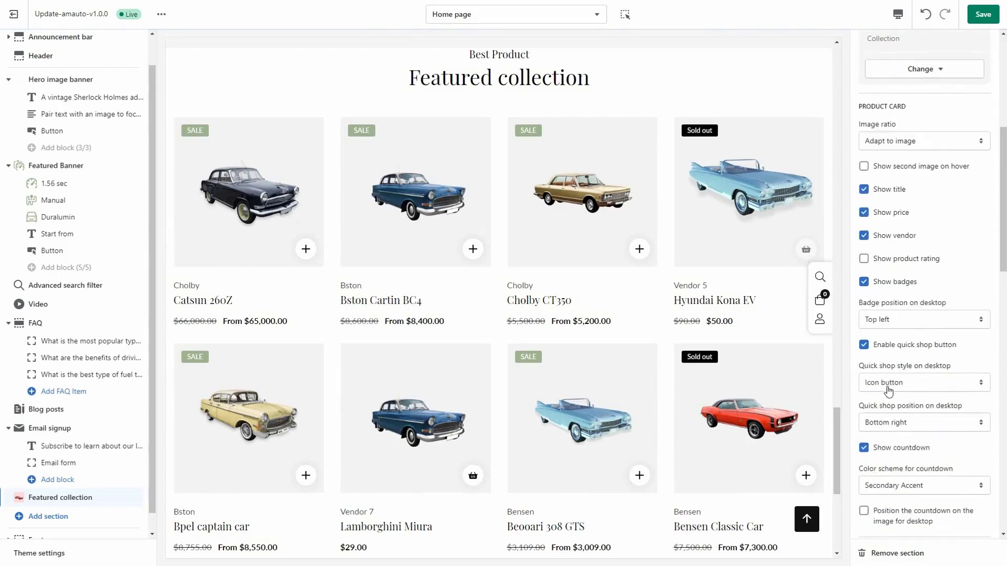
click(936, 320)
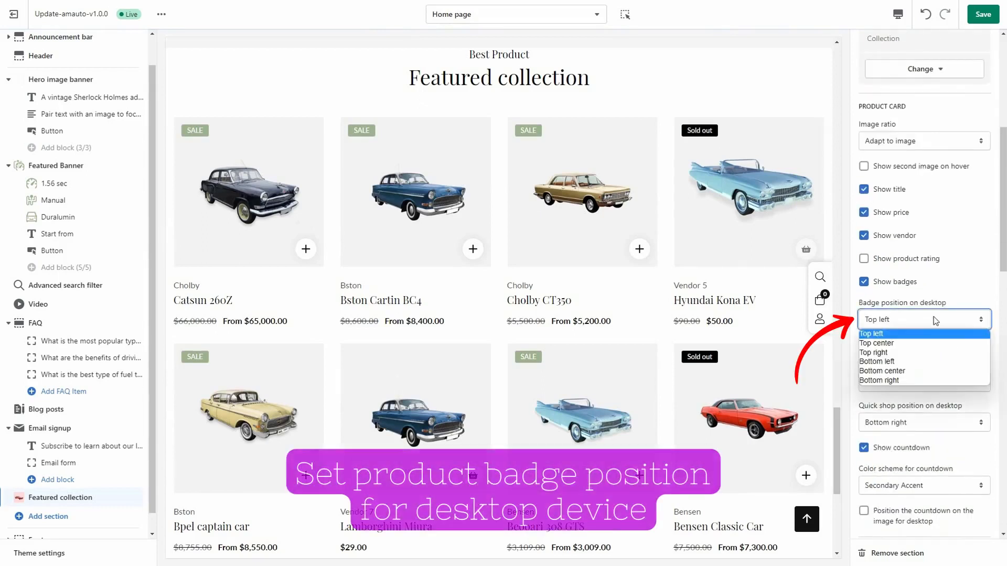
click(919, 352)
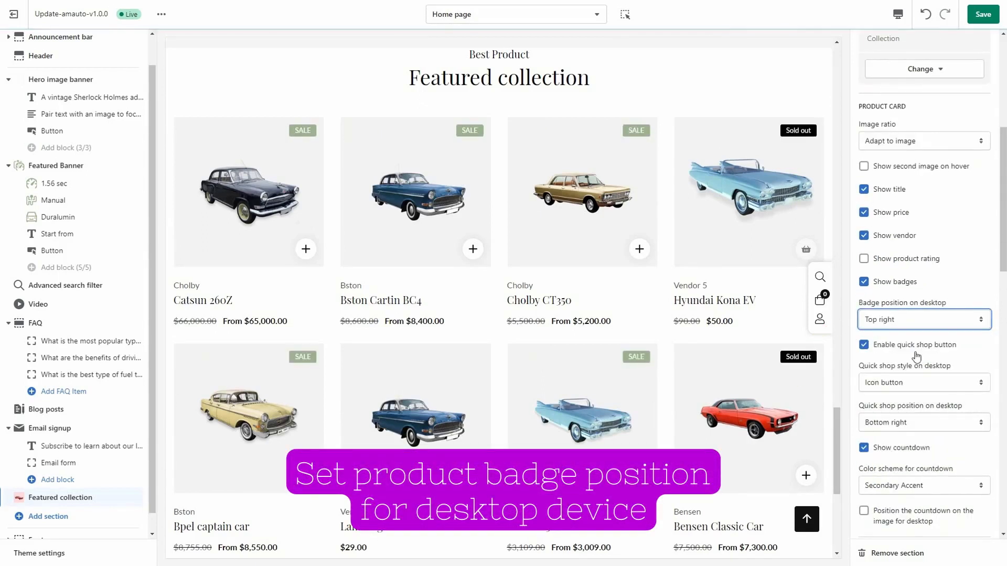
click(921, 321)
click(900, 337)
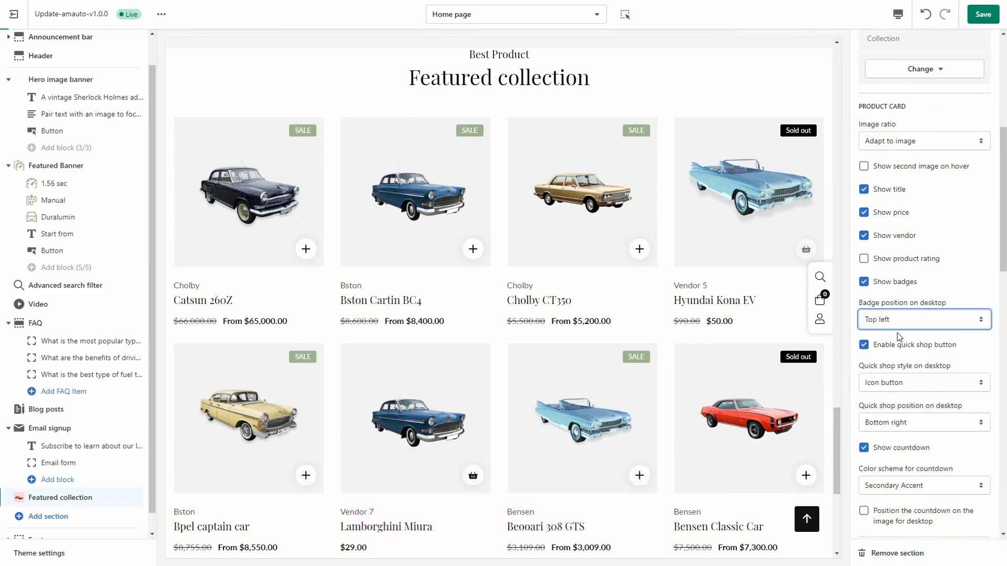
Step: Toggle the quick shop button off and back on, and set its desktop style to Text button
scroll(905, 346, down, 1)
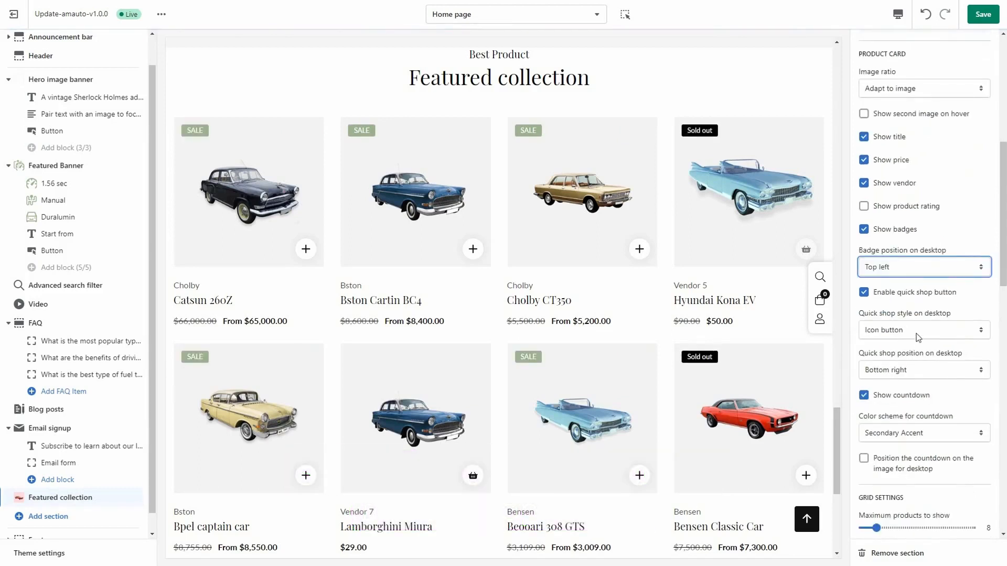
click(864, 293)
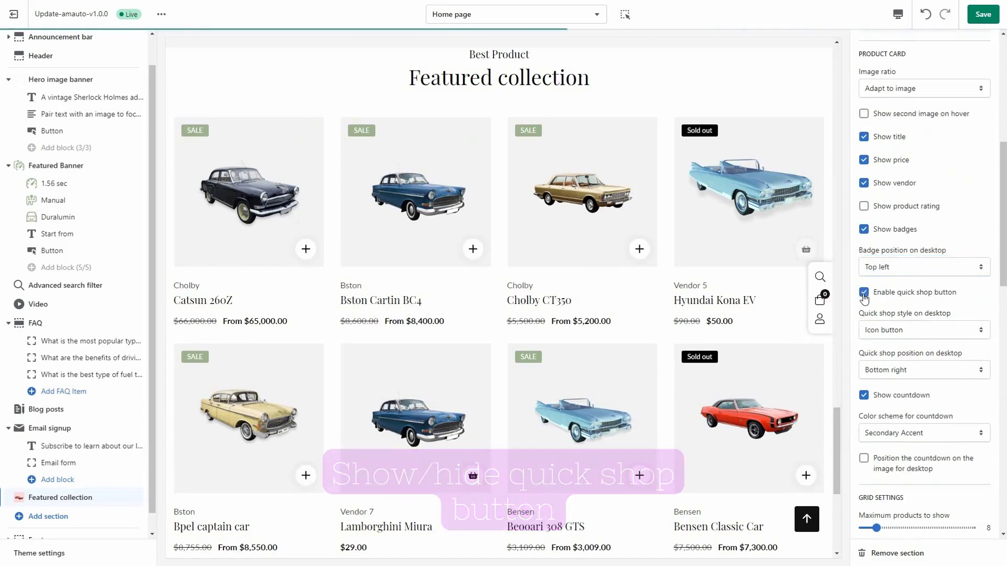
click(914, 336)
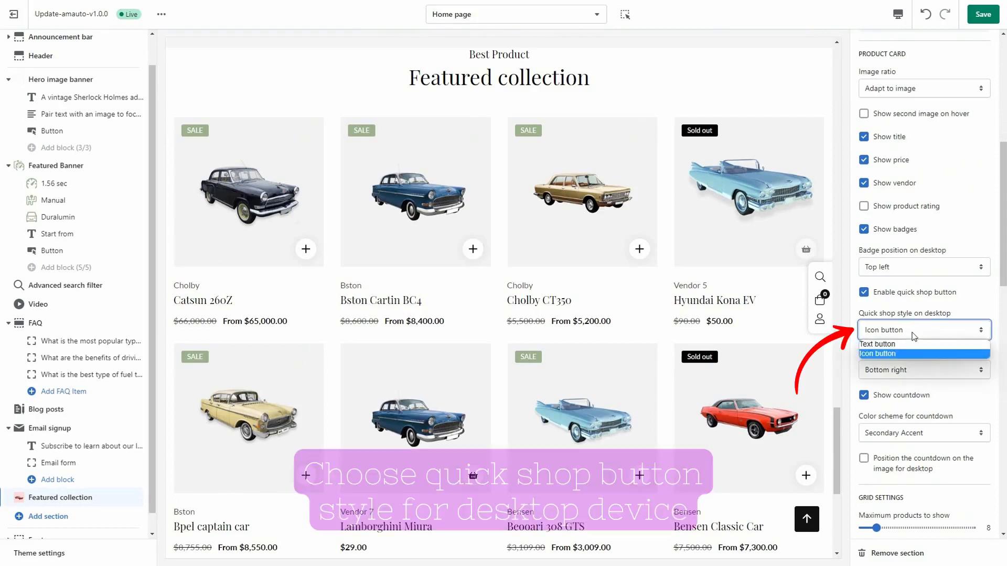
click(905, 345)
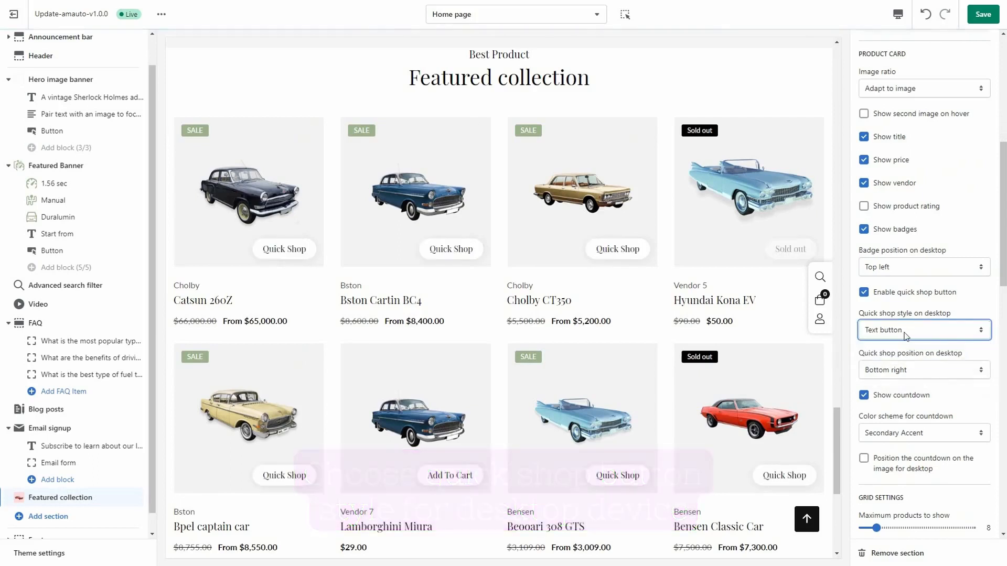
Step: Try Bottom center as the desktop quick shop position, and set it to Bottom left
click(910, 370)
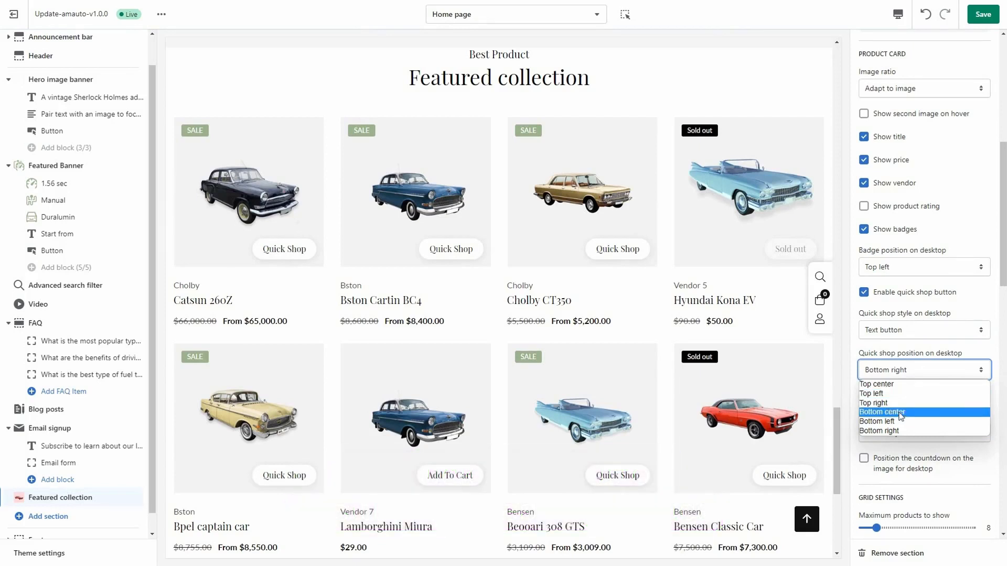
click(902, 413)
click(904, 371)
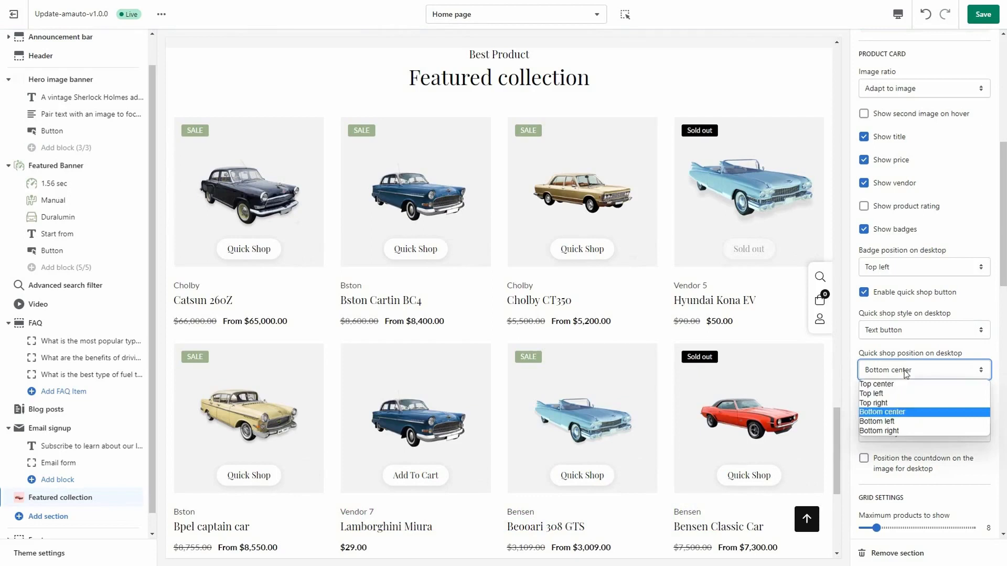
click(891, 421)
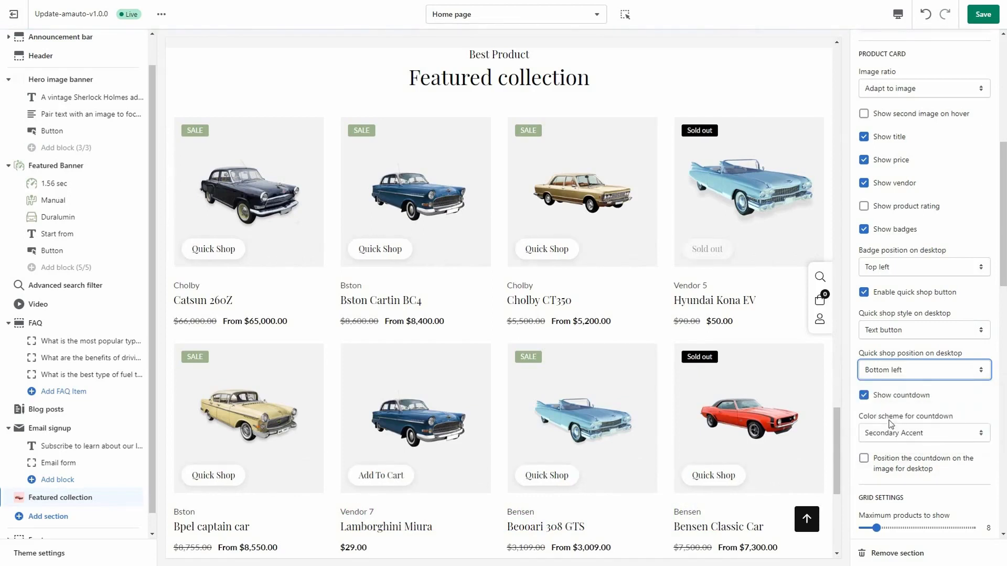
Step: Try lowering the maximum products to show to 7, and return it to 8
scroll(913, 402, down, 1)
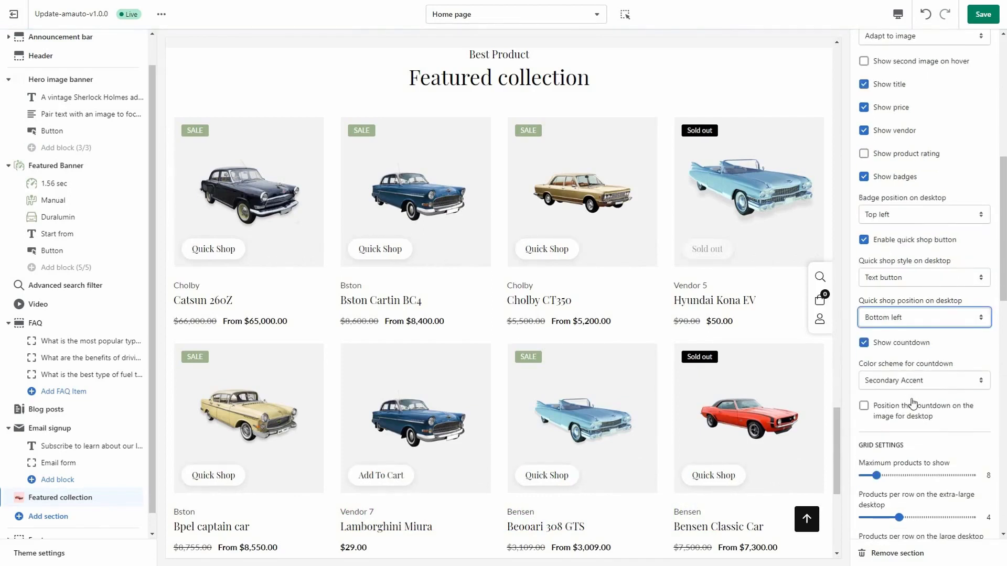
scroll(912, 402, down, 2)
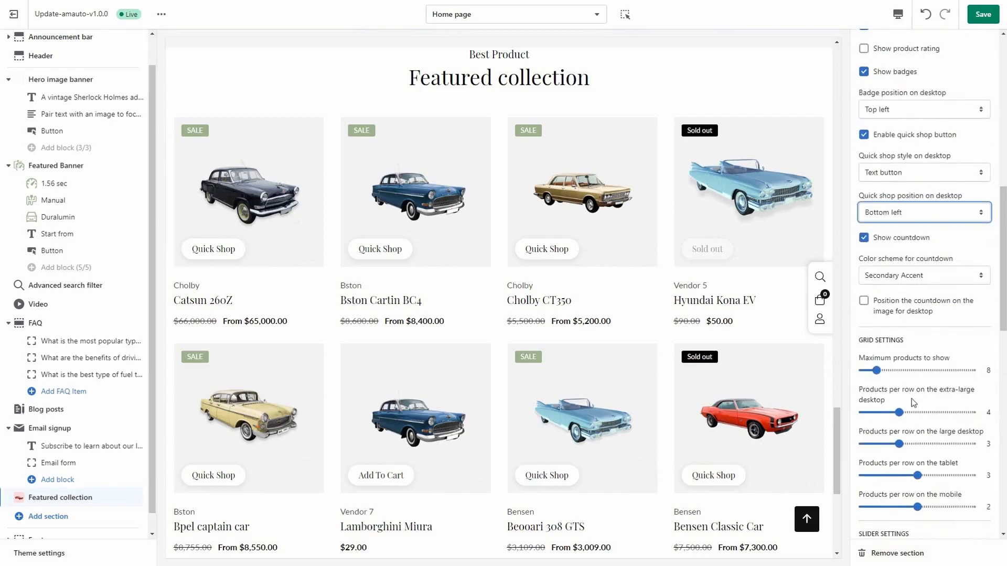
click(875, 371)
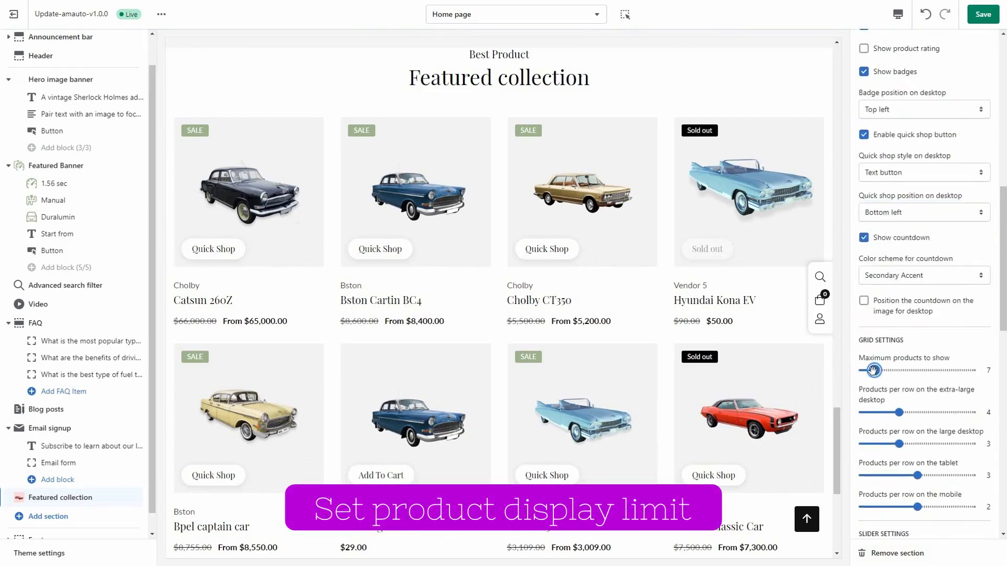
drag(872, 371, 867, 370)
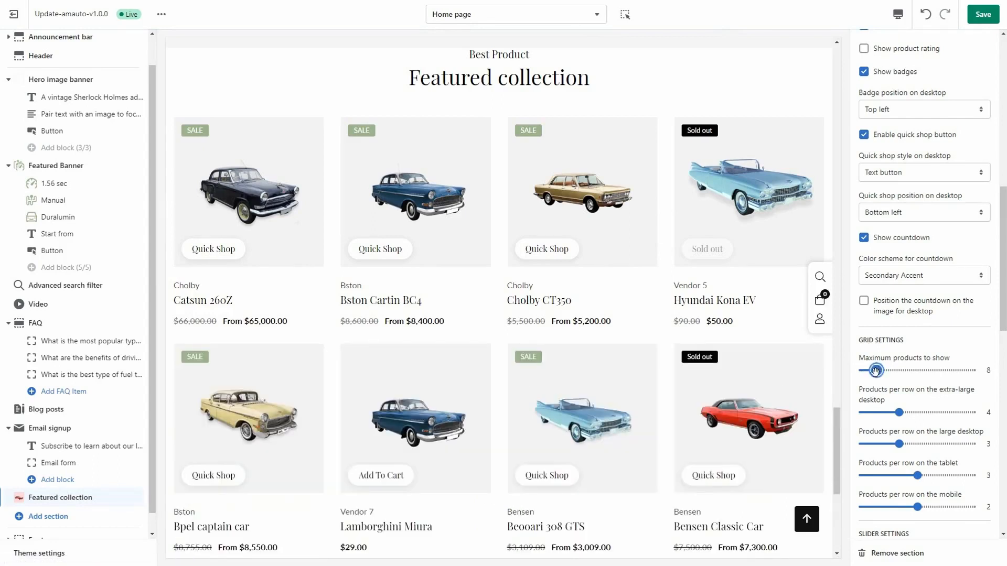
drag(876, 371, 875, 373)
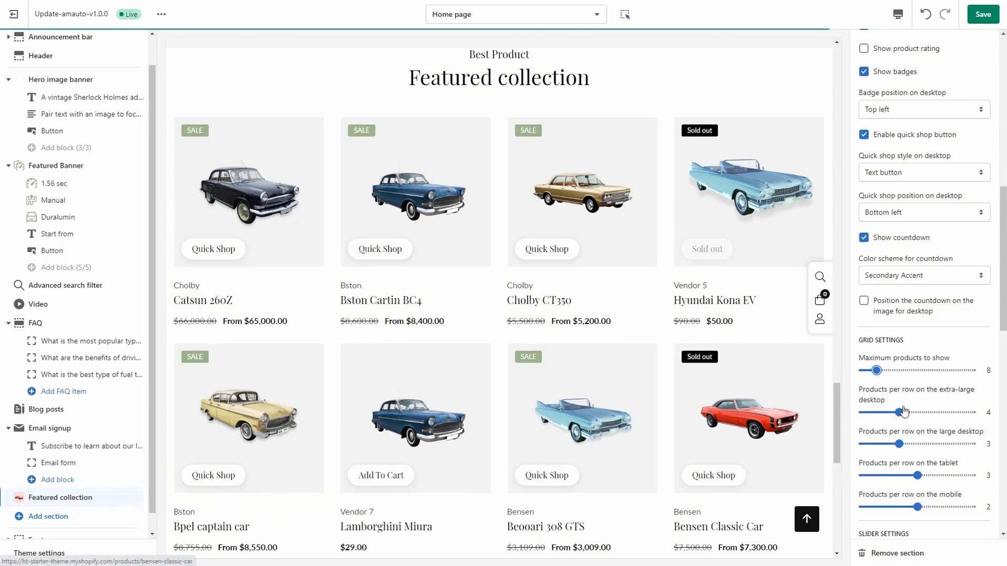
Step: Set the products per row on the extra-large desktop to 3
drag(898, 412, 889, 416)
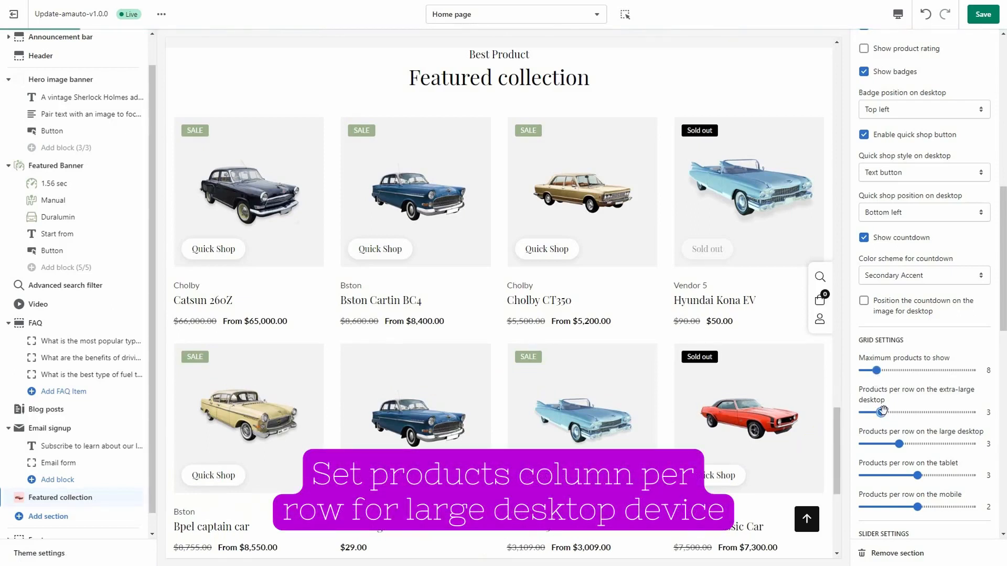
Step: Try 5 products per row on the extra-large desktop, and set it to 4
drag(882, 411, 913, 415)
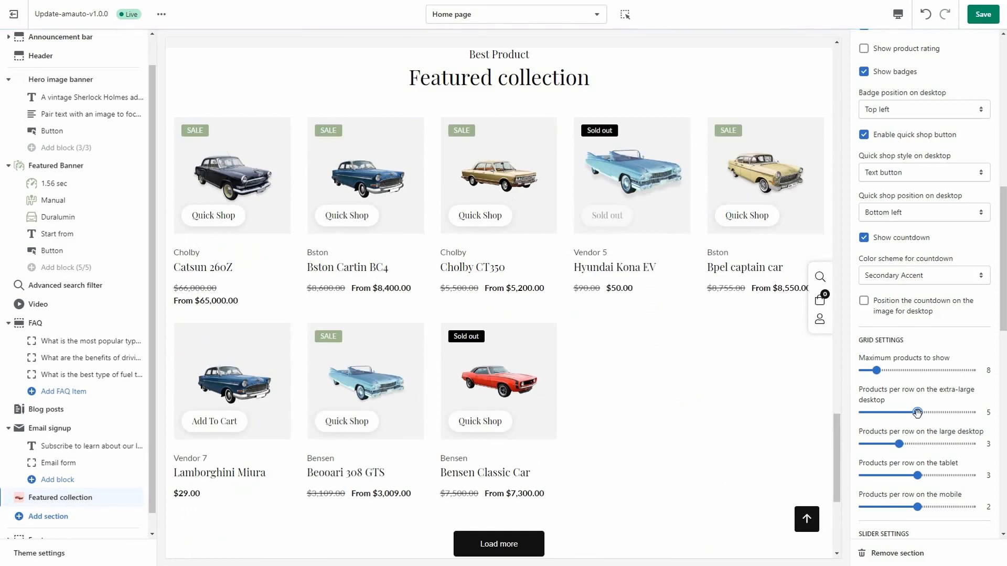
drag(917, 413, 899, 414)
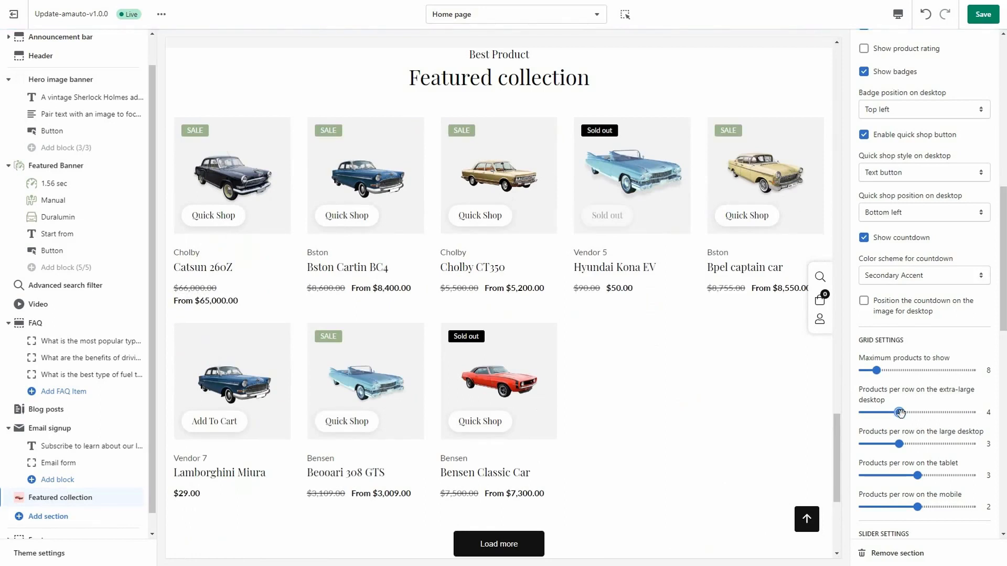
Step: Enable the product slider with pagination, navigation and slider loop turned on
scroll(900, 414, down, 3)
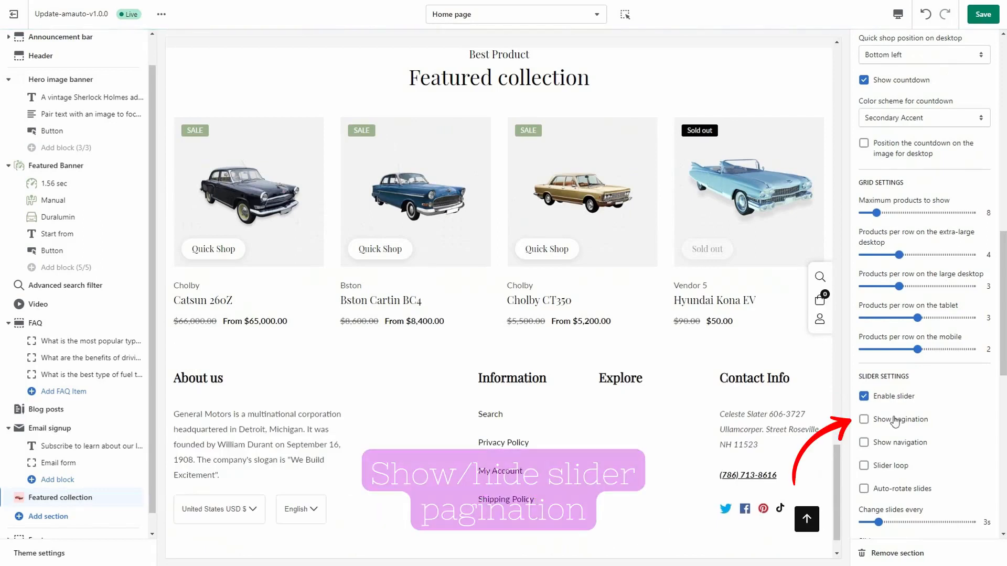
click(894, 420)
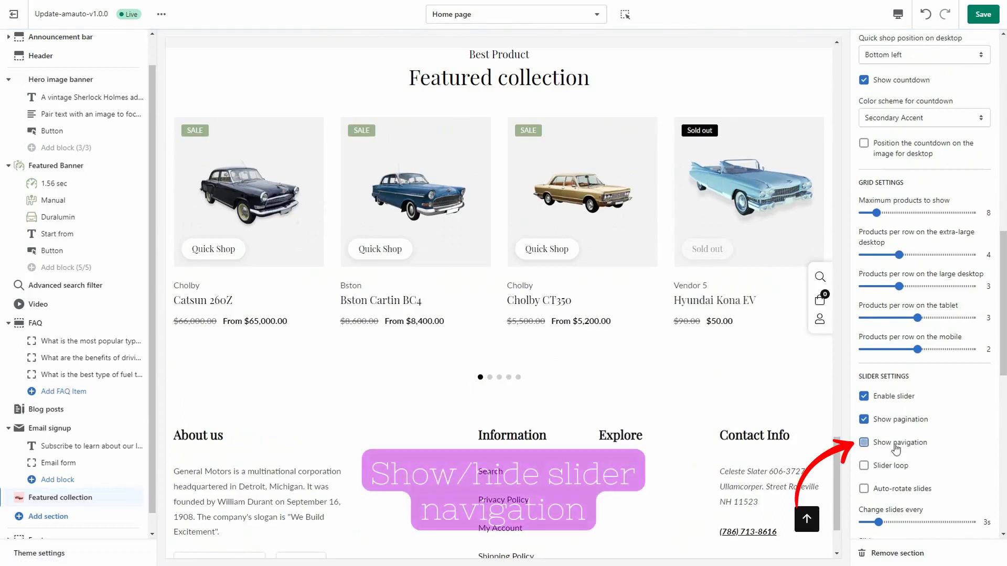
click(896, 445)
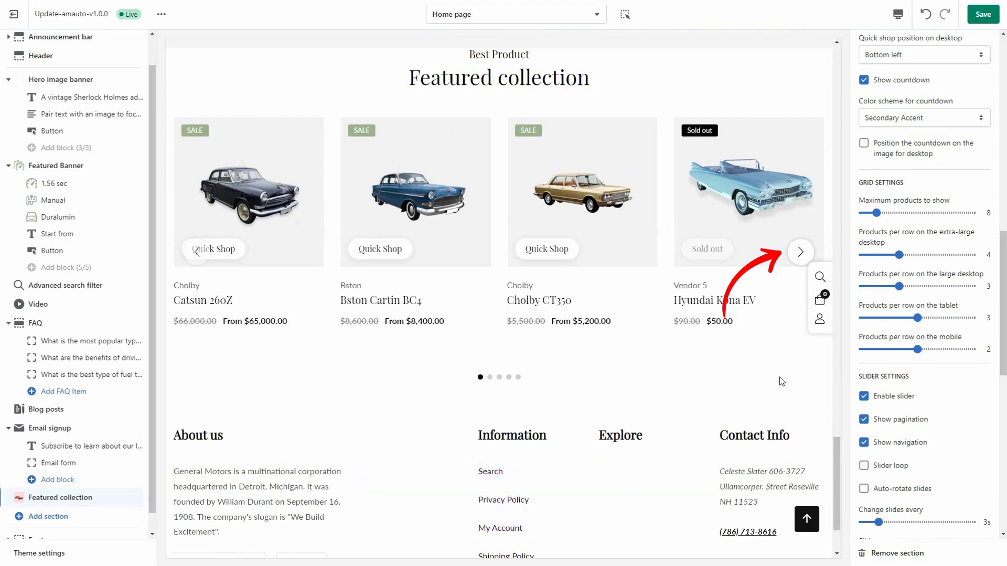
scroll(920, 418, down, 1)
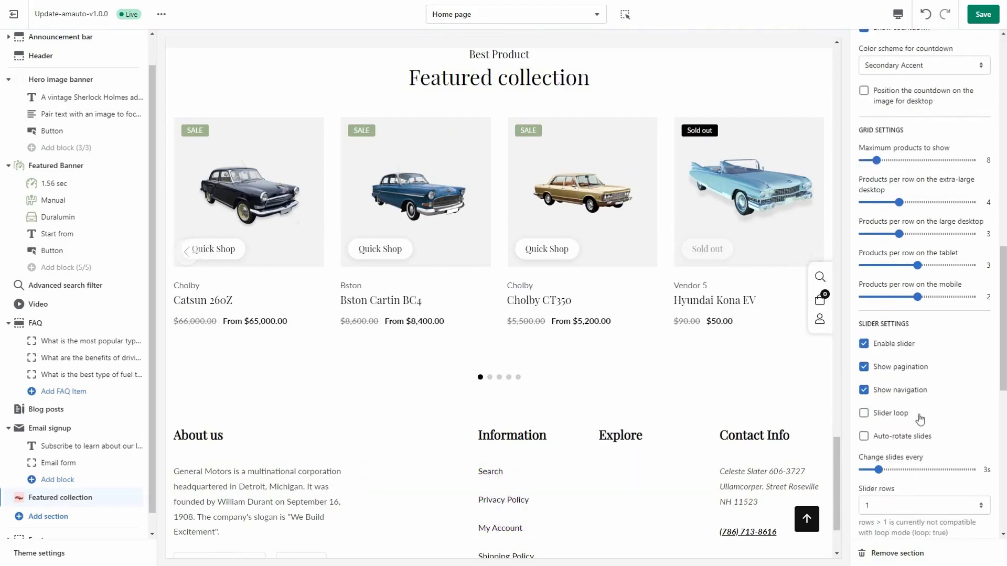
click(890, 415)
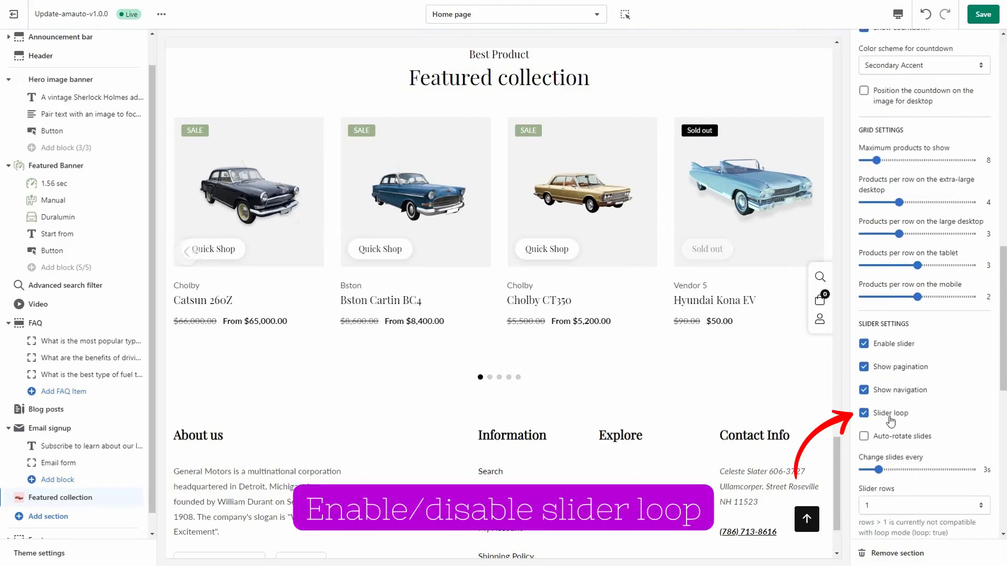
Step: Try 2 slider rows for the featured collection, and return the value to 1
scroll(919, 412, down, 2)
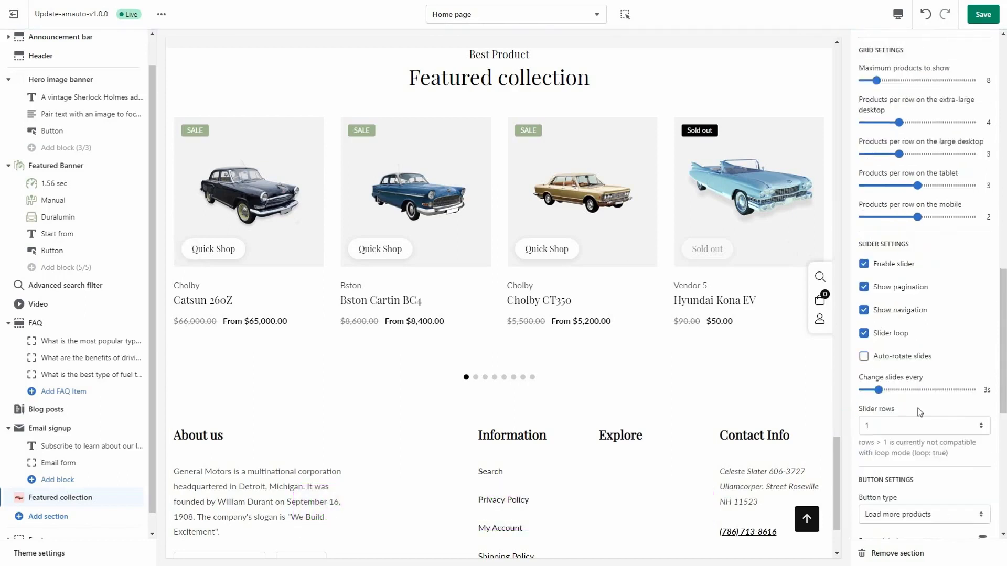
scroll(918, 408, down, 2)
click(931, 351)
click(909, 370)
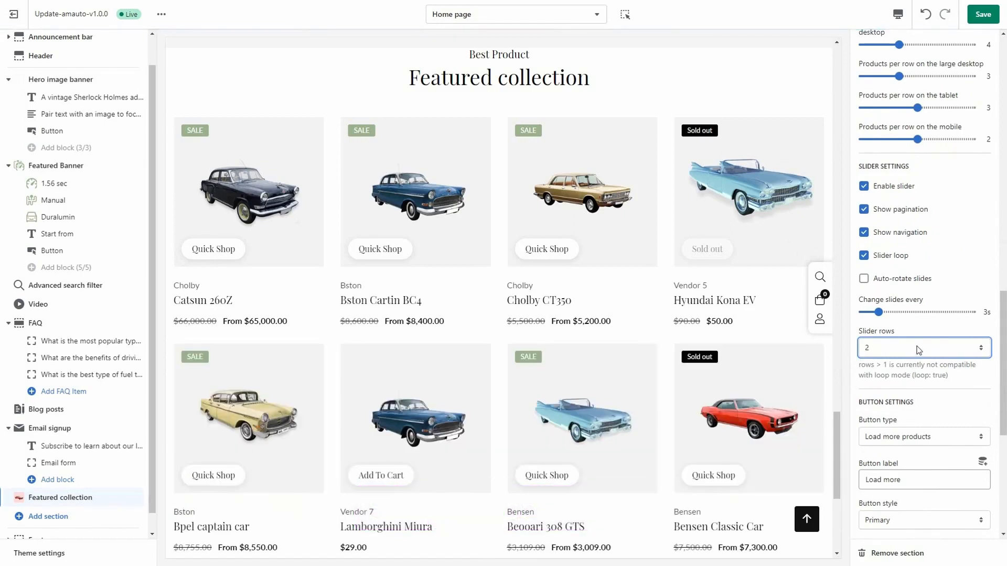
click(919, 350)
click(895, 361)
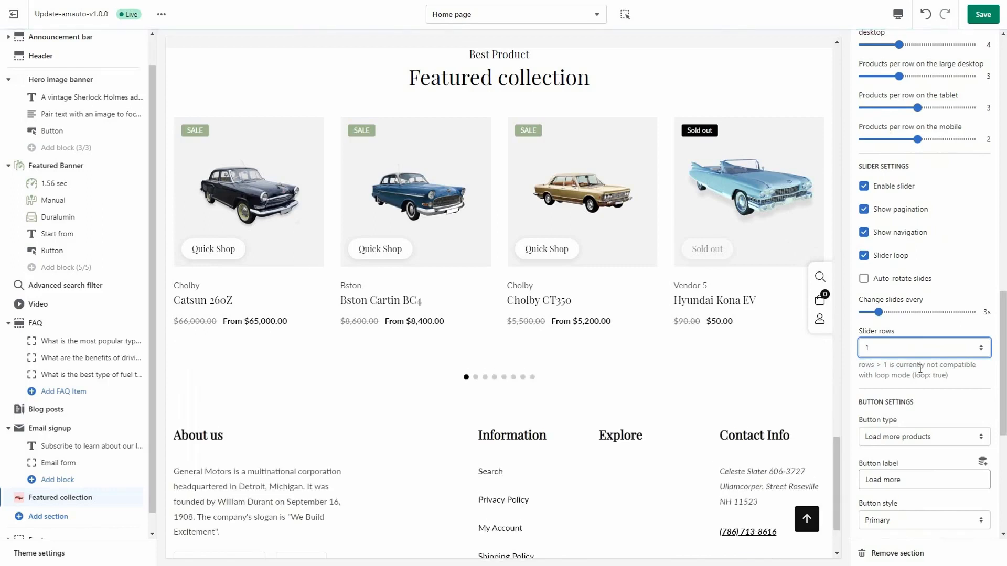
Step: Open the Product card options in the theme settings
scroll(920, 369, down, 3)
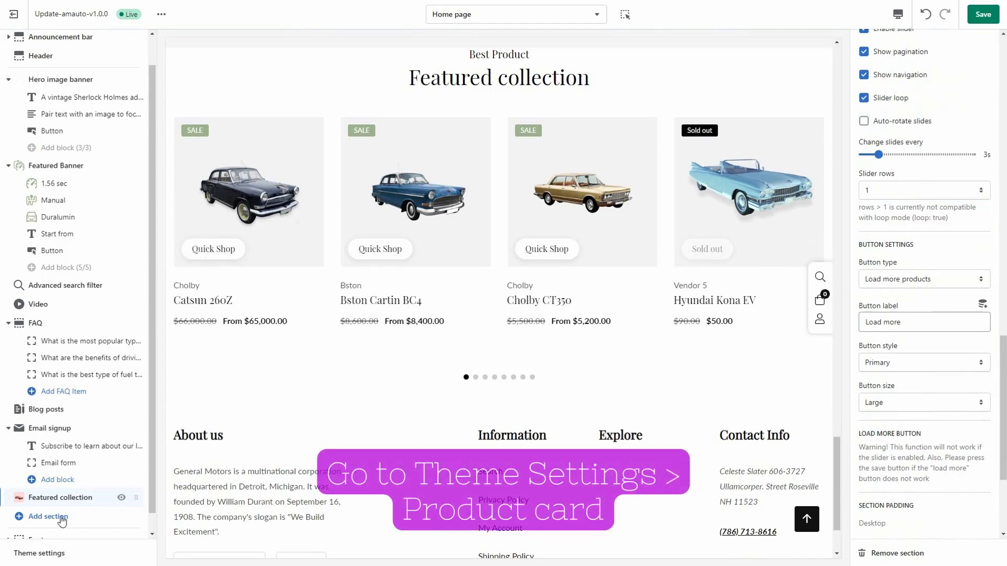
scroll(63, 529, down, 1)
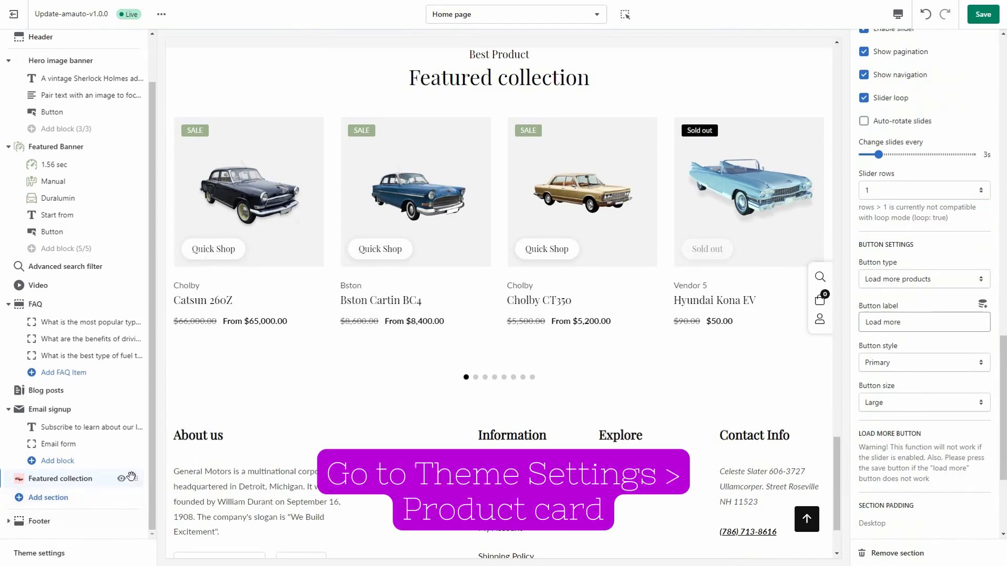
click(43, 556)
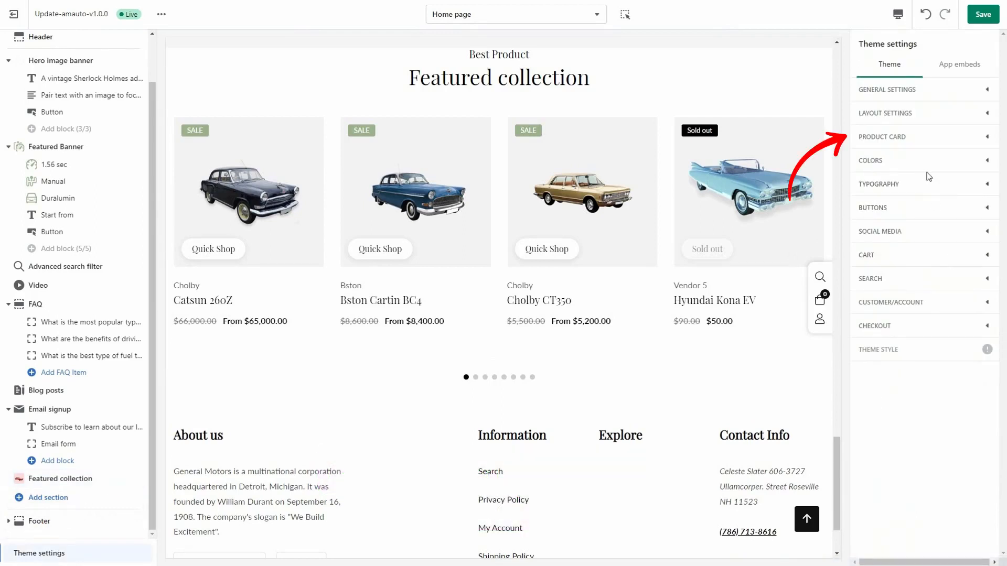
click(921, 139)
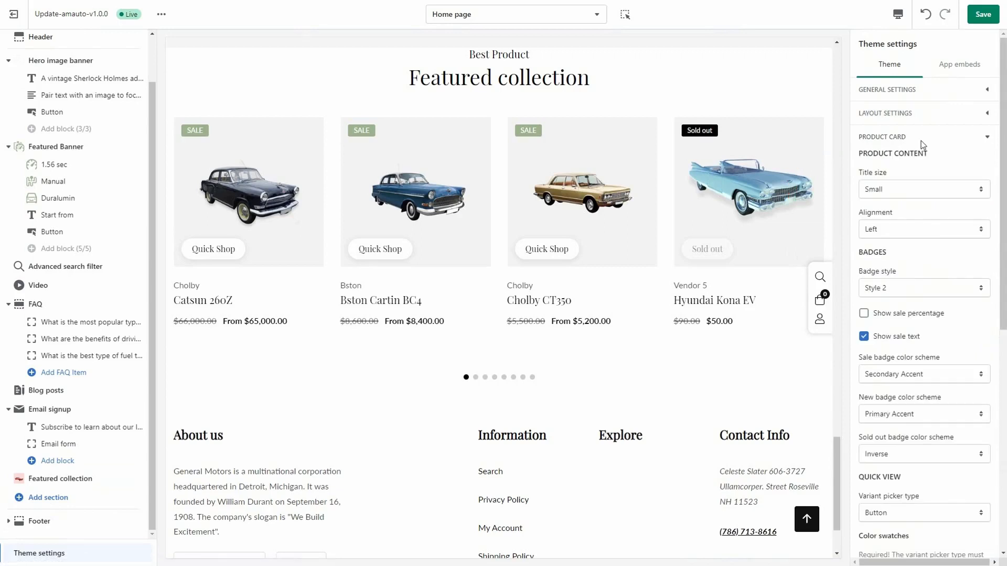
Step: Try the Medium and Large title sizes for the product card, and return the size to Small
click(923, 187)
click(905, 209)
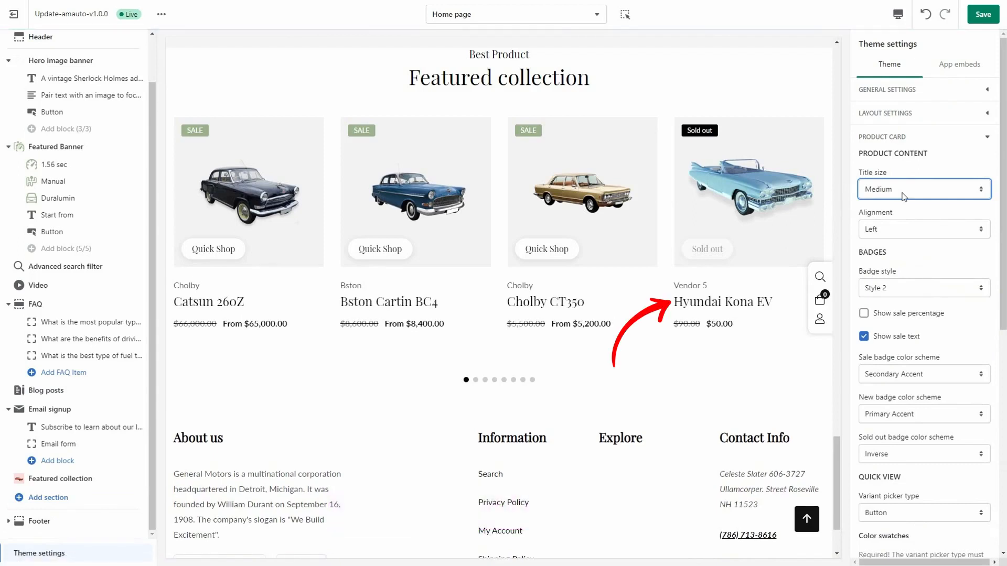
click(904, 195)
click(898, 217)
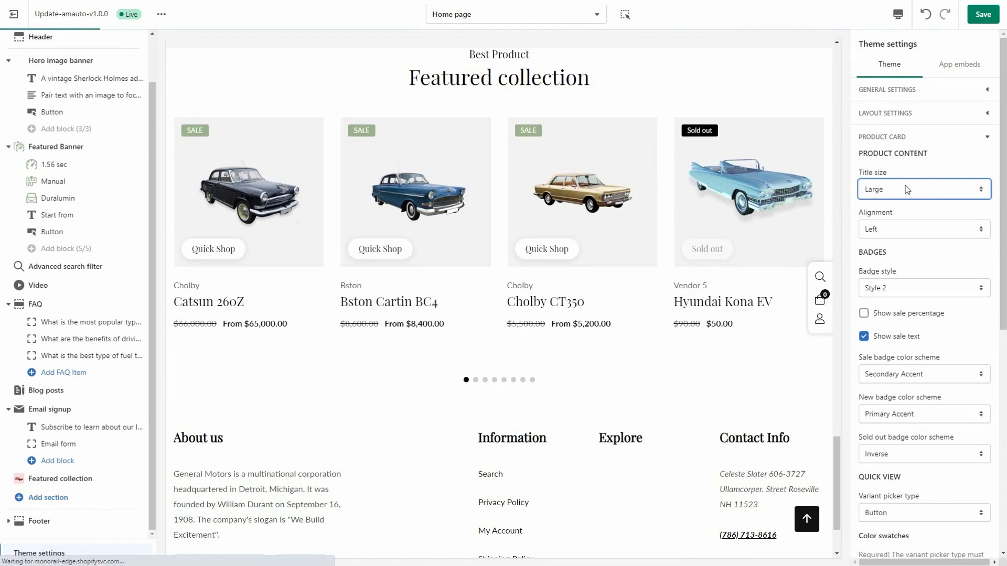
click(907, 189)
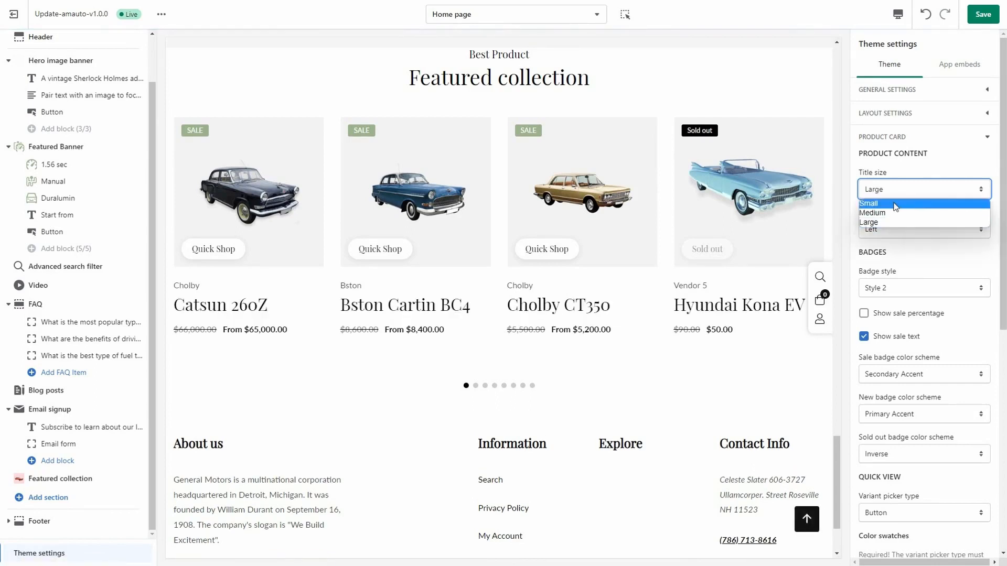
click(893, 206)
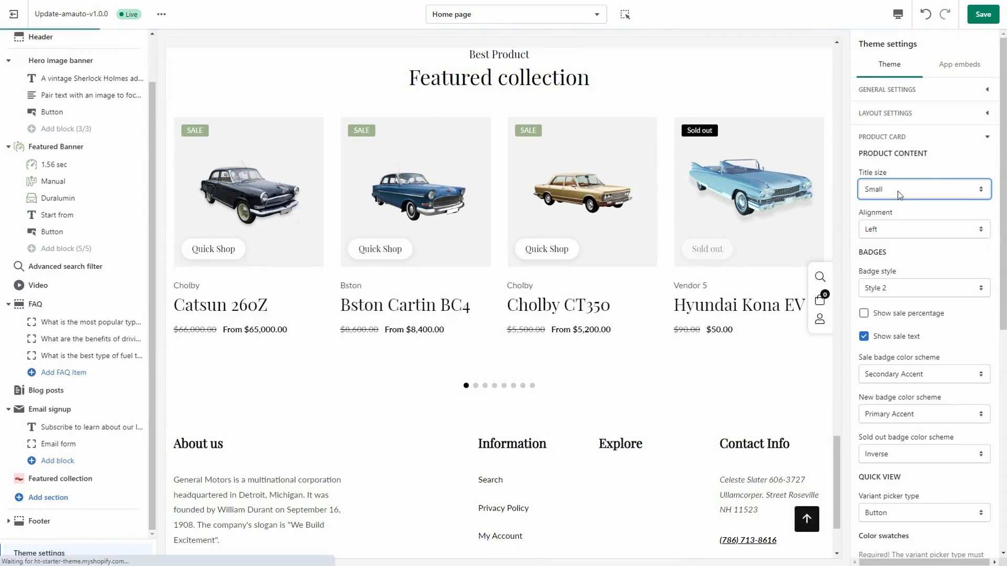
Step: Set the product card's text alignment to Center
click(919, 236)
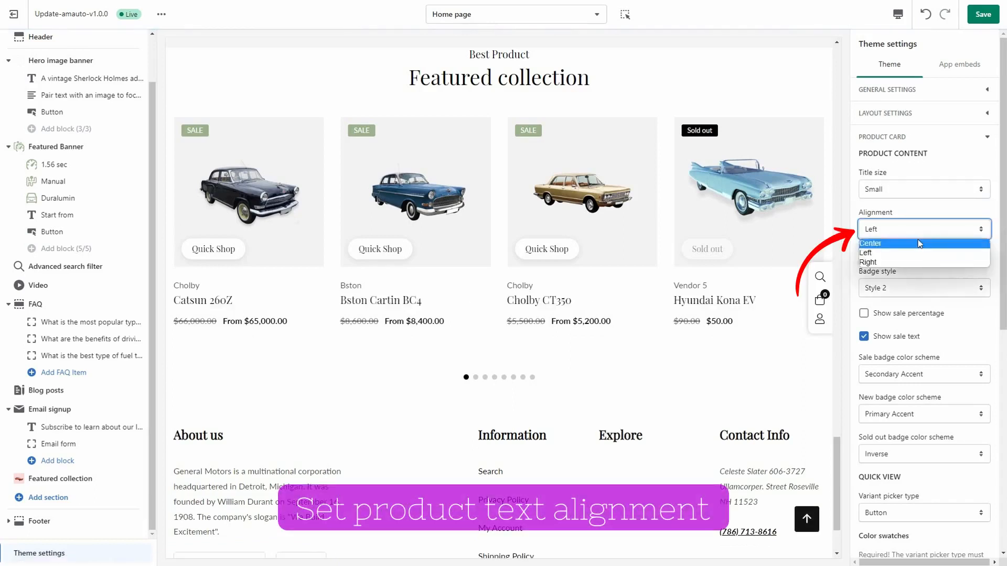
click(907, 249)
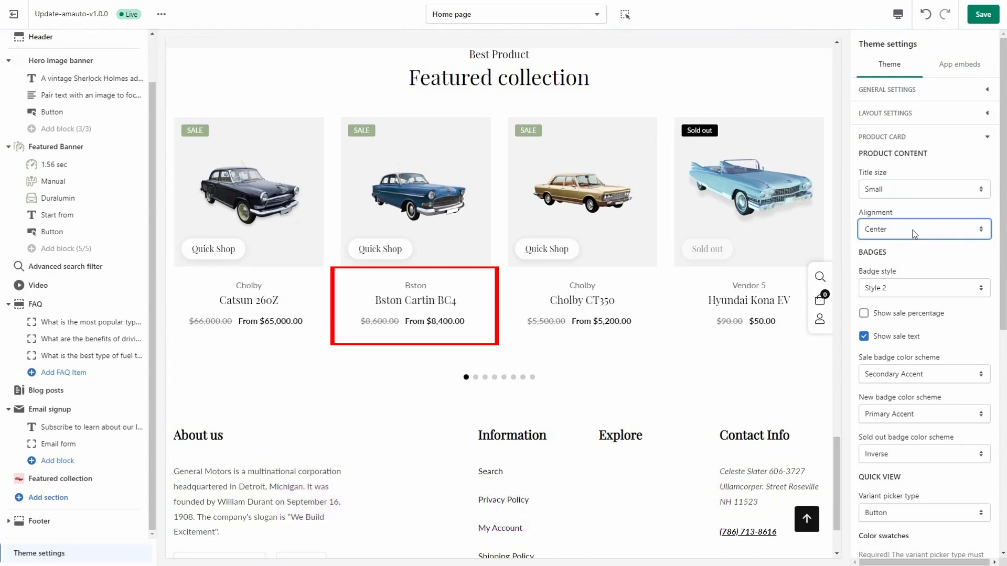
Step: Try badge Style 1, return to Style 2, and enable the sale percentage on the product badges
scroll(915, 234, down, 2)
click(912, 183)
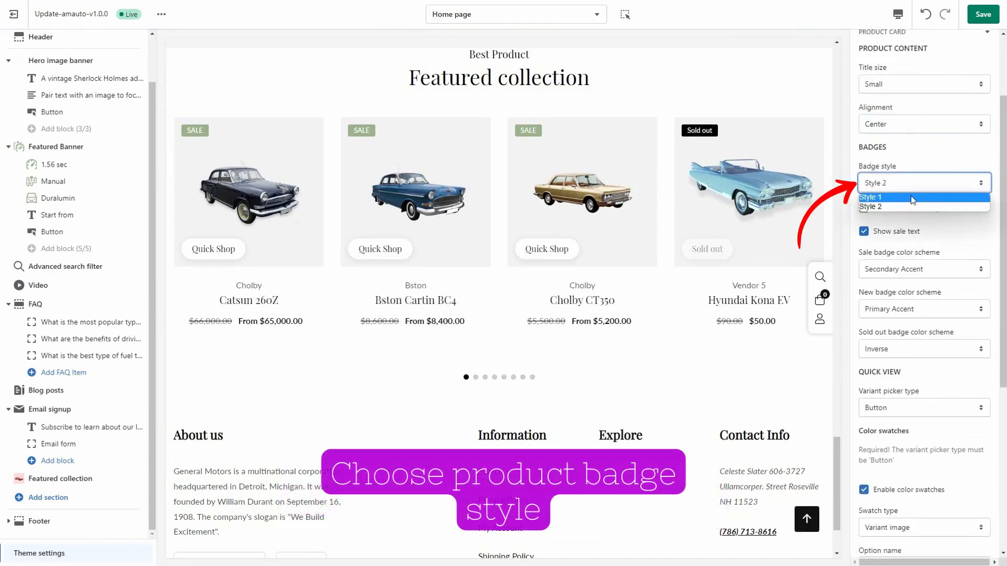
click(913, 198)
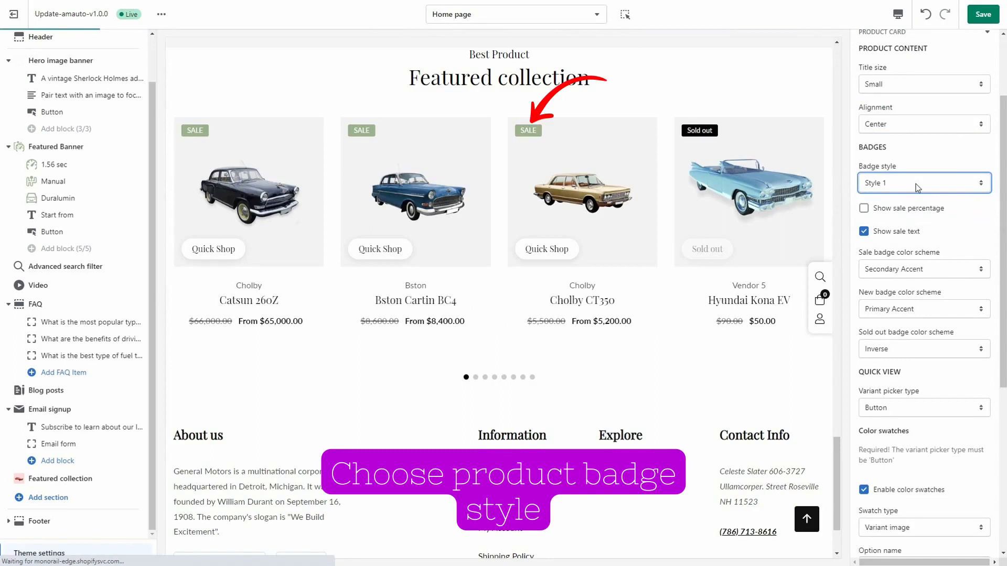
click(917, 185)
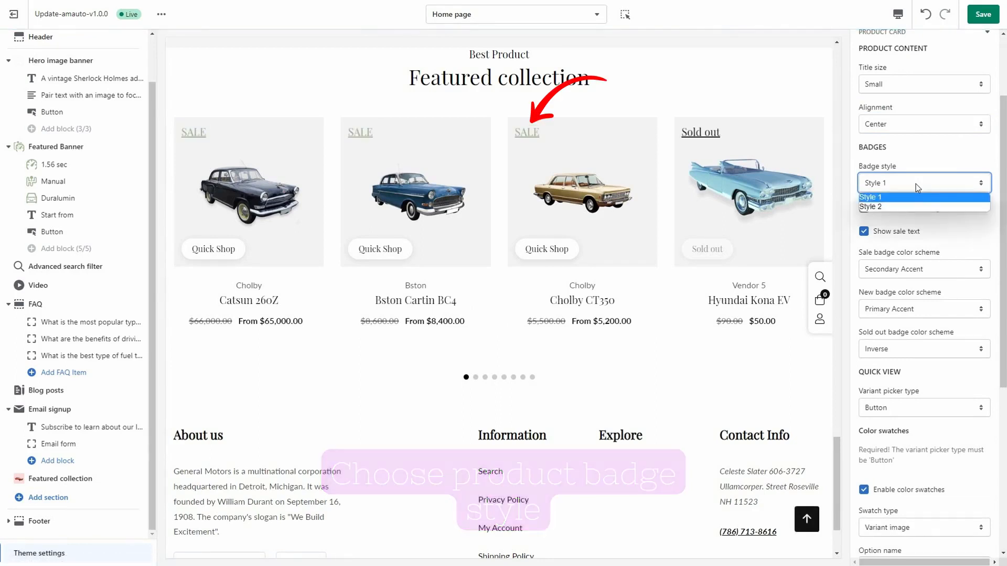
click(906, 206)
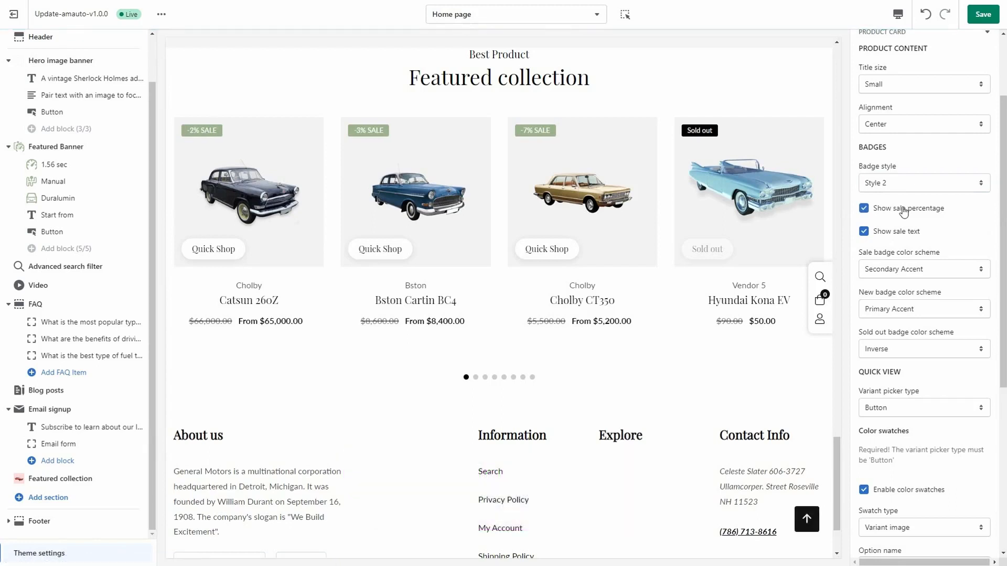
Step: Set the sale badge color scheme to Primary Accent
scroll(903, 211, down, 1)
click(918, 217)
click(916, 227)
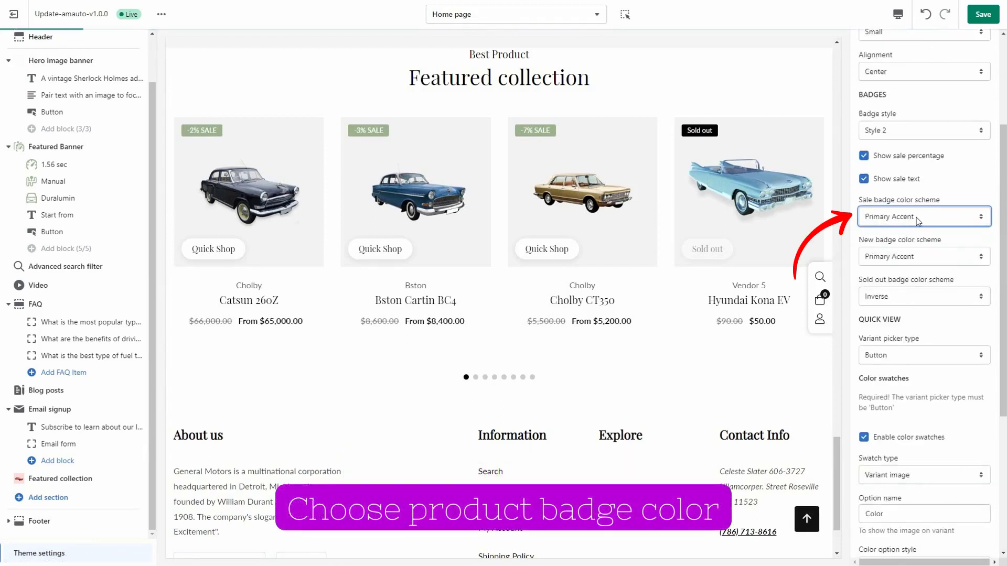